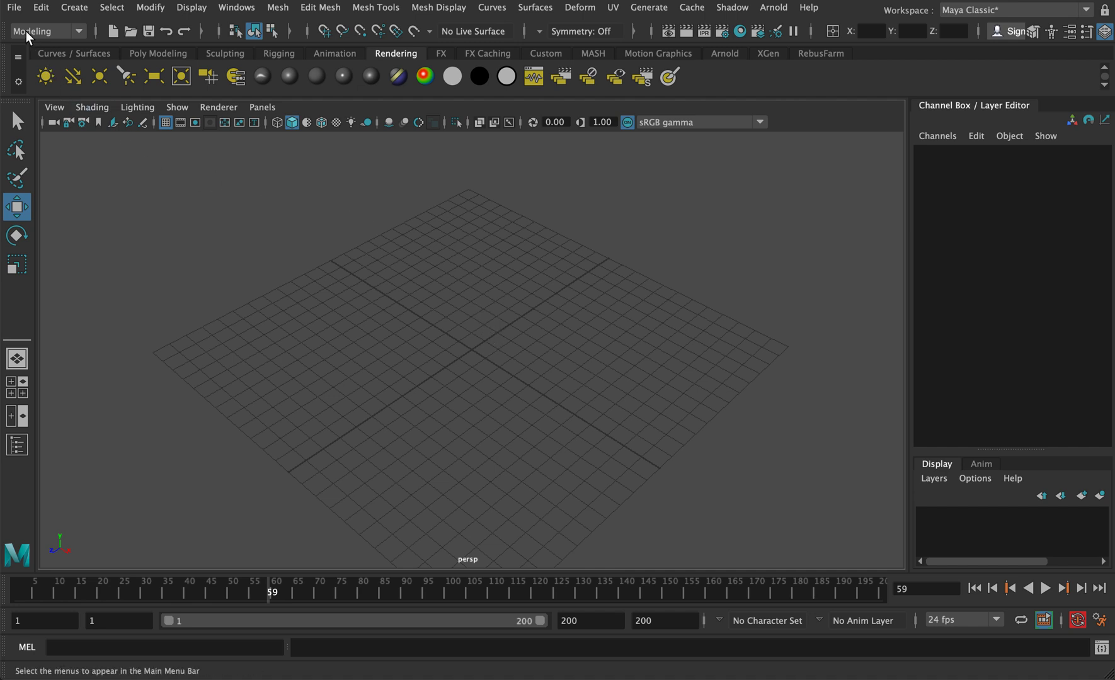
Step: Open Maya's File menu to find the Adobe After Effects Live Link command
{"action": "left_click", "coordinate": [18, 9]}
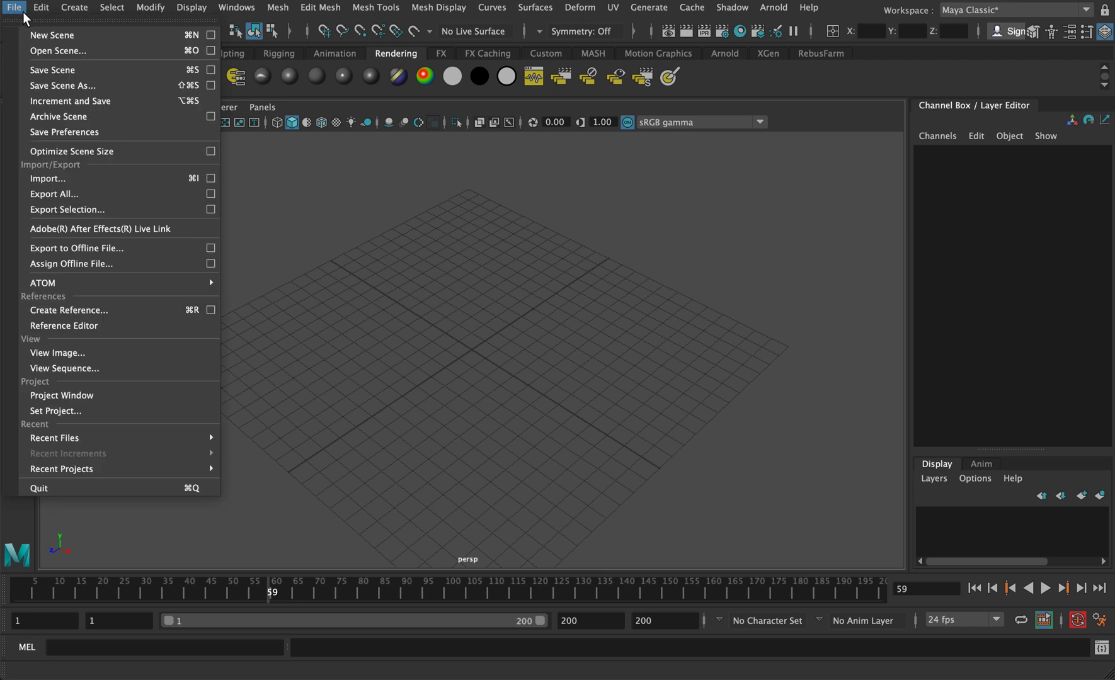
Step: Launch the AE Live Link window, move it aside, and switch to After Effects
{"action": "left_click", "coordinate": [51, 232]}
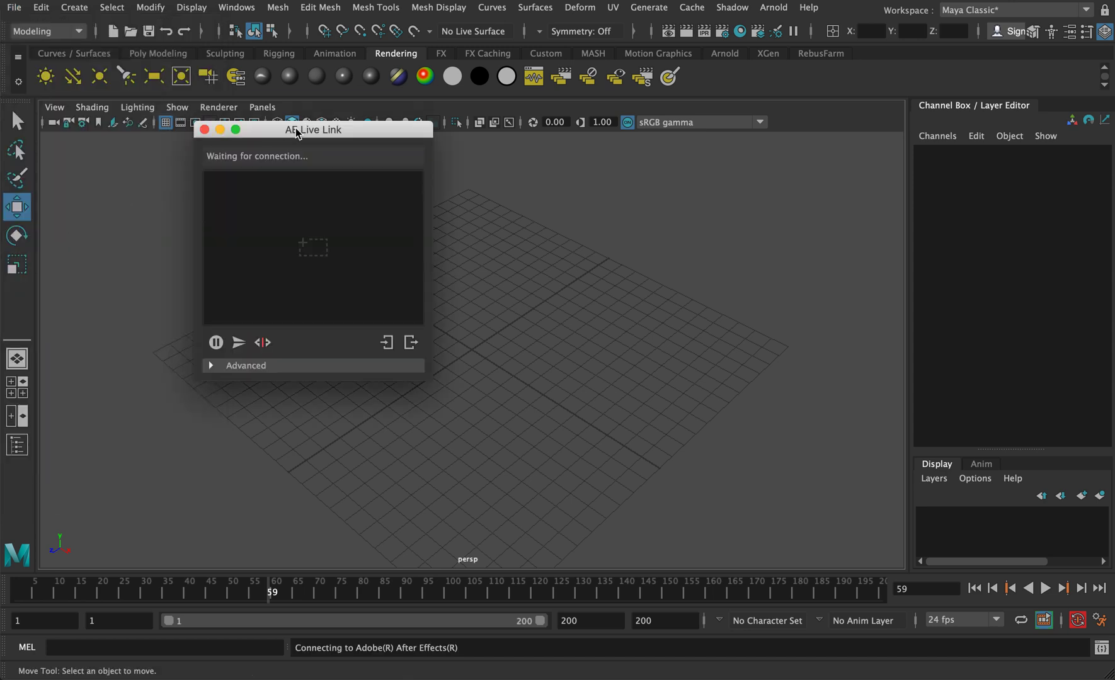
{"action": "left_click_drag", "start_coordinate": [297, 133], "coordinate": [142, 140]}
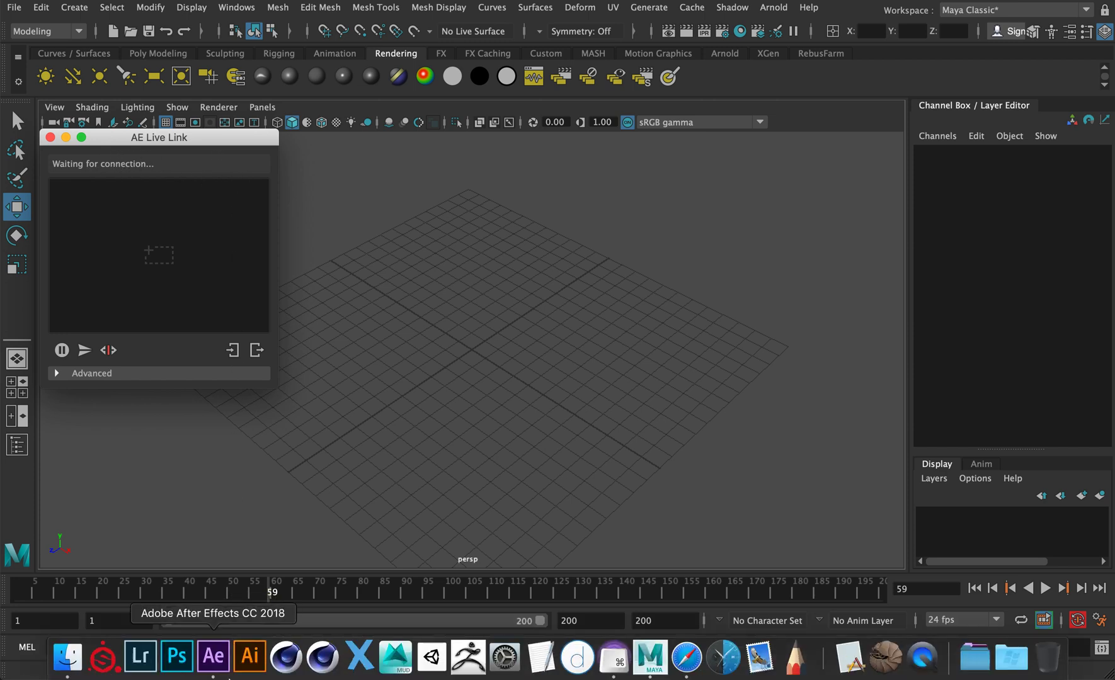
{"action": "left_click", "coordinate": [212, 674]}
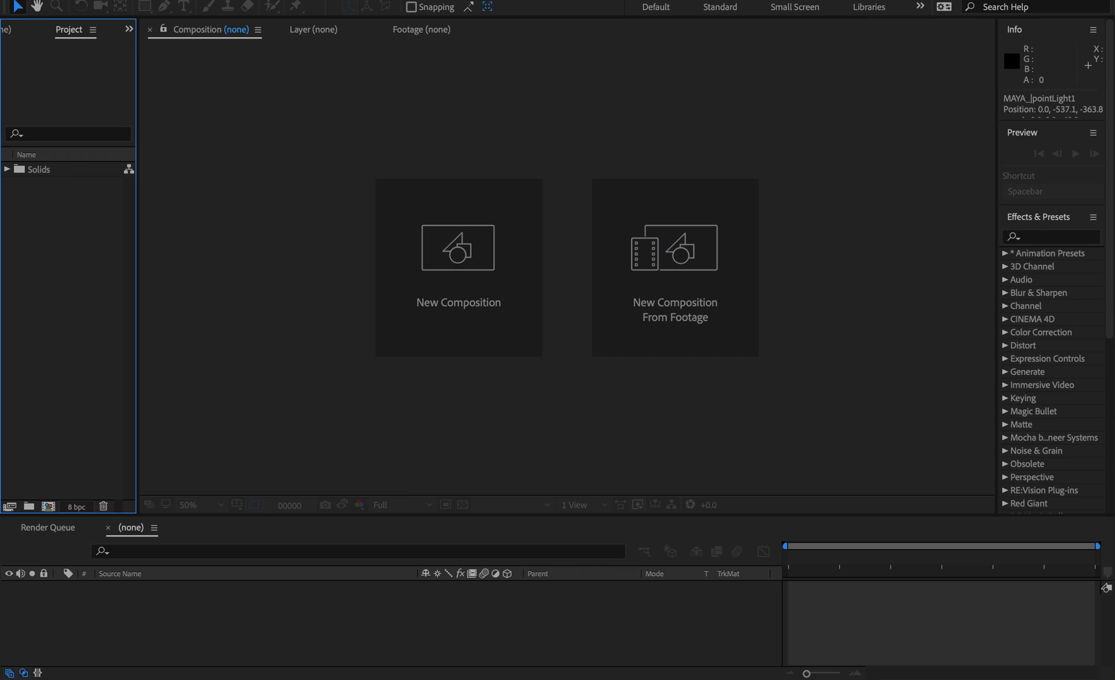
Step: Open the Autodesk Maya Live Link panel, connect to the untitled Maya scene, and return to Maya
{"action": "left_click", "coordinate": [480, 4]}
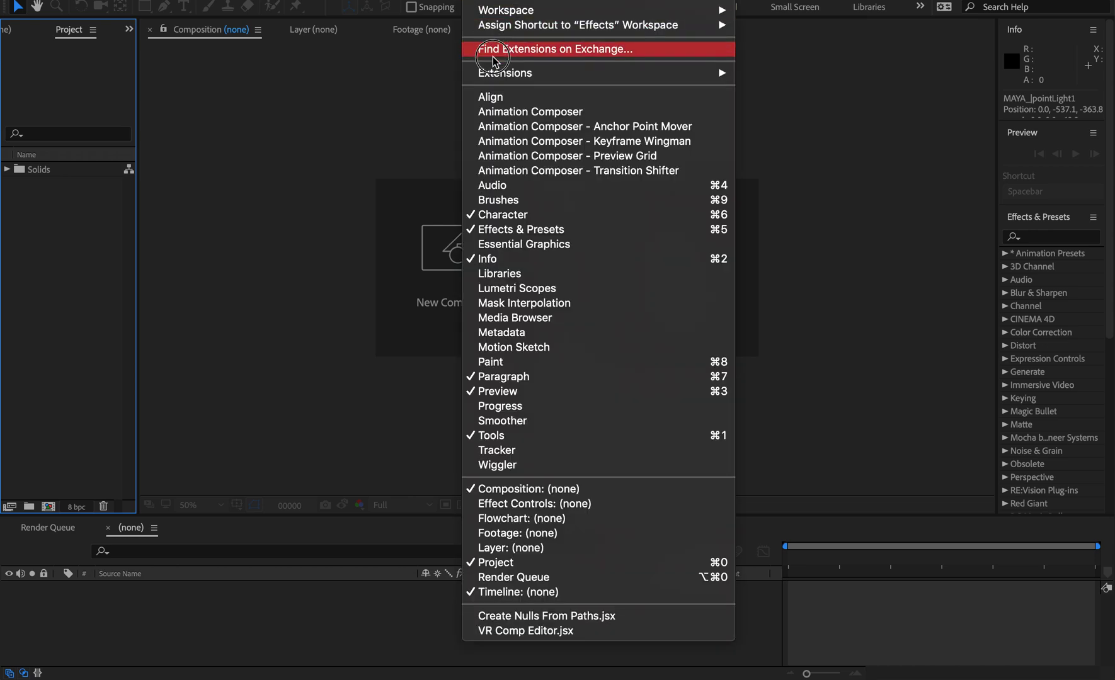
{"action": "mouse_move", "coordinate": [499, 74]}
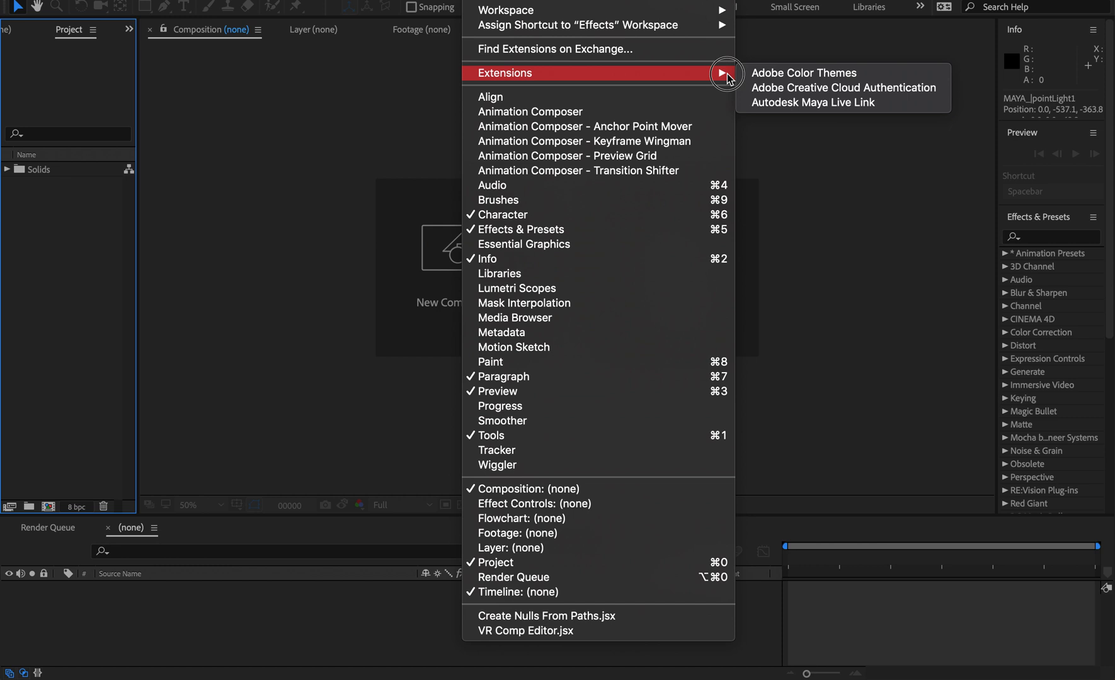
{"action": "left_click", "coordinate": [803, 104]}
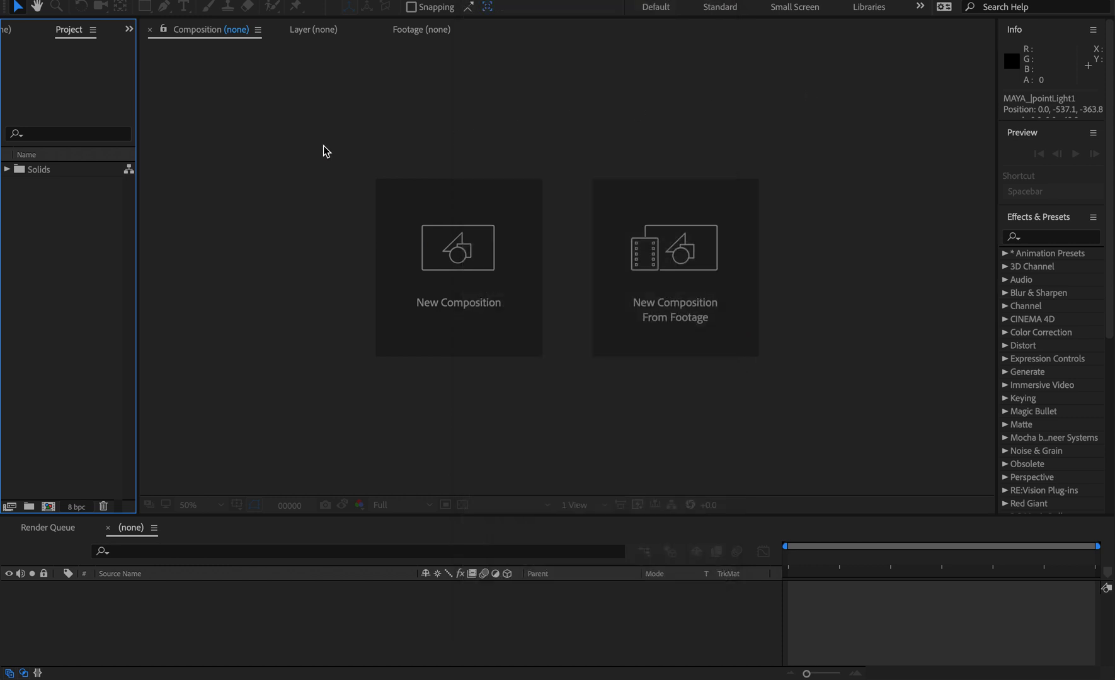
{"action": "left_click", "coordinate": [284, 135]}
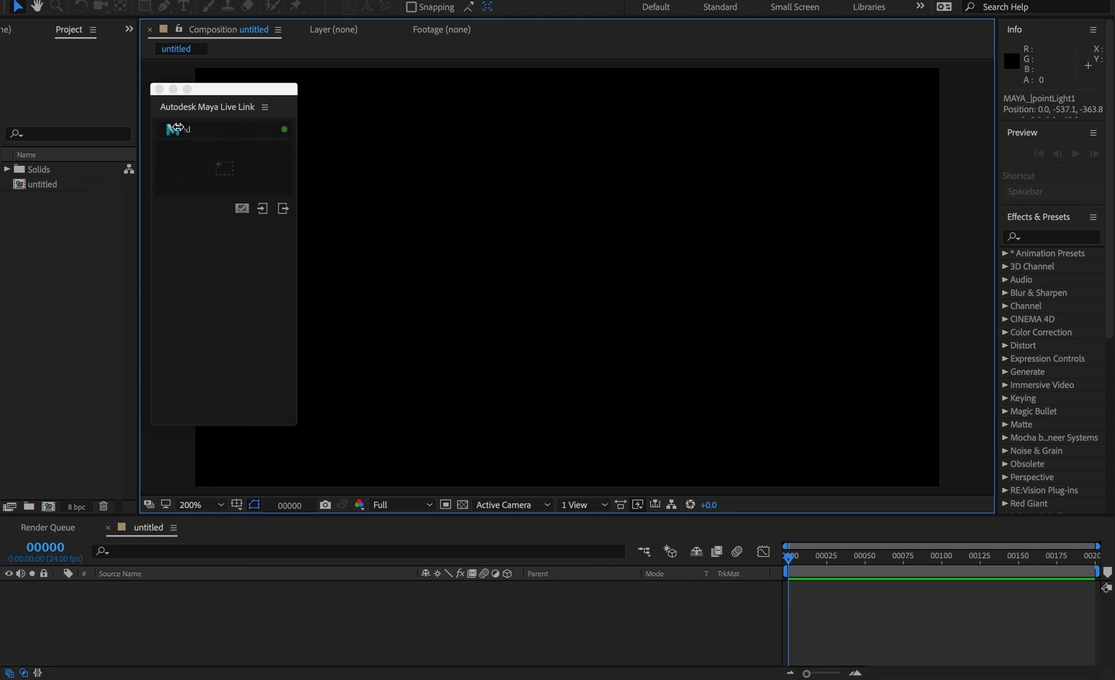
{"action": "mouse_move", "coordinate": [612, 655]}
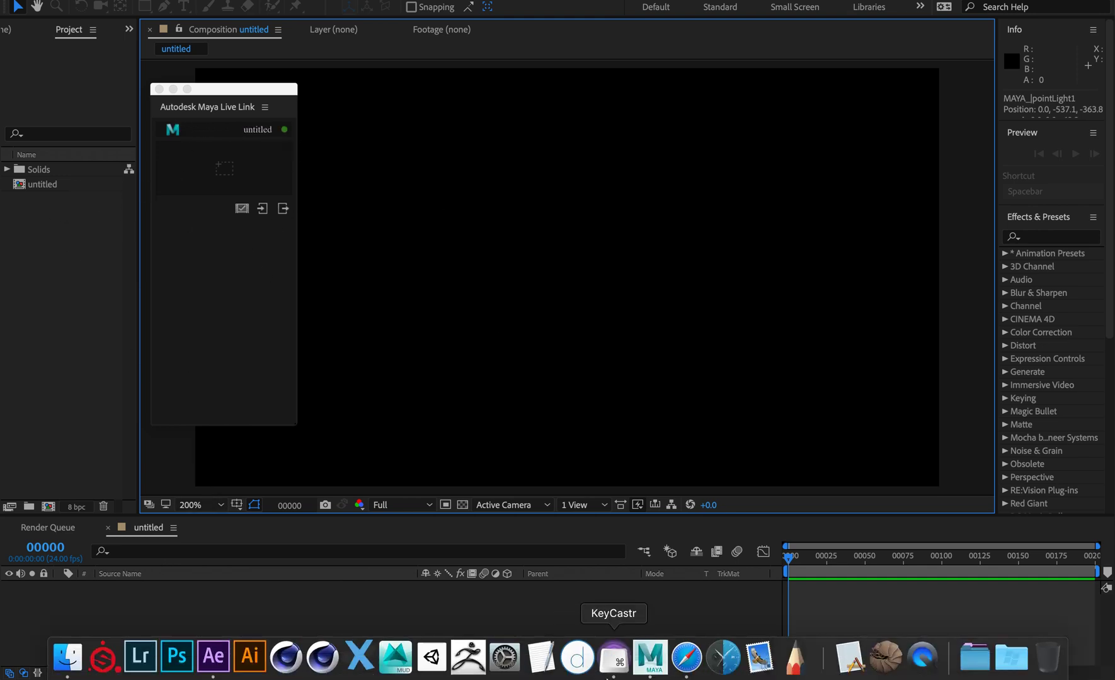
{"action": "left_click", "coordinate": [648, 655]}
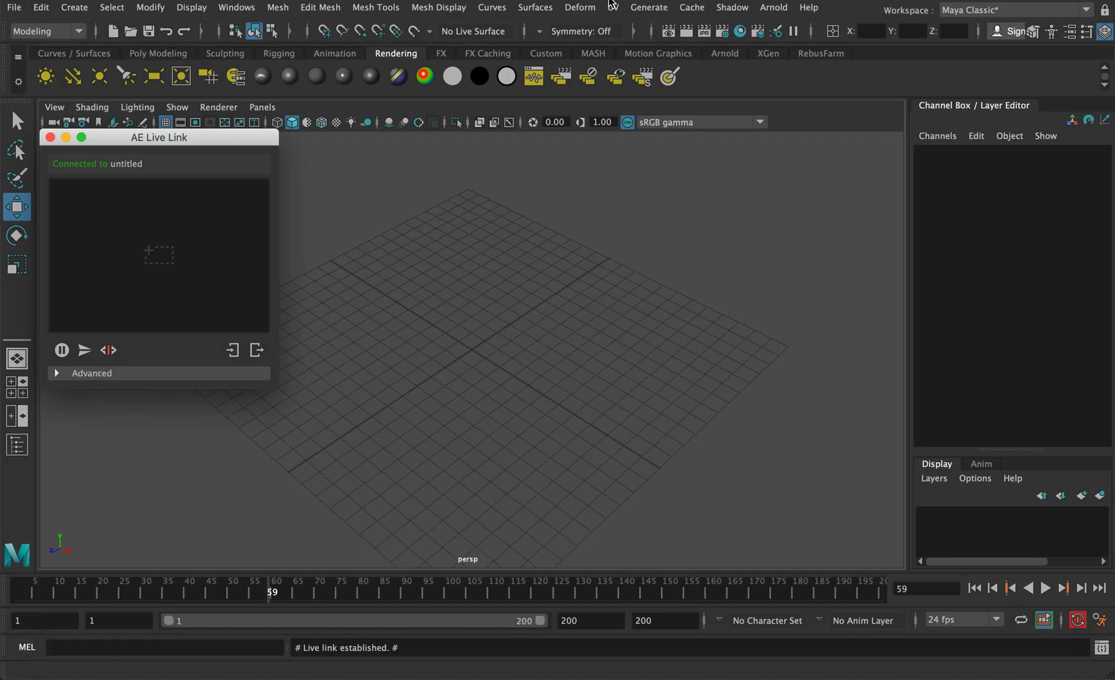
{"action": "mouse_move", "coordinate": [467, 678]}
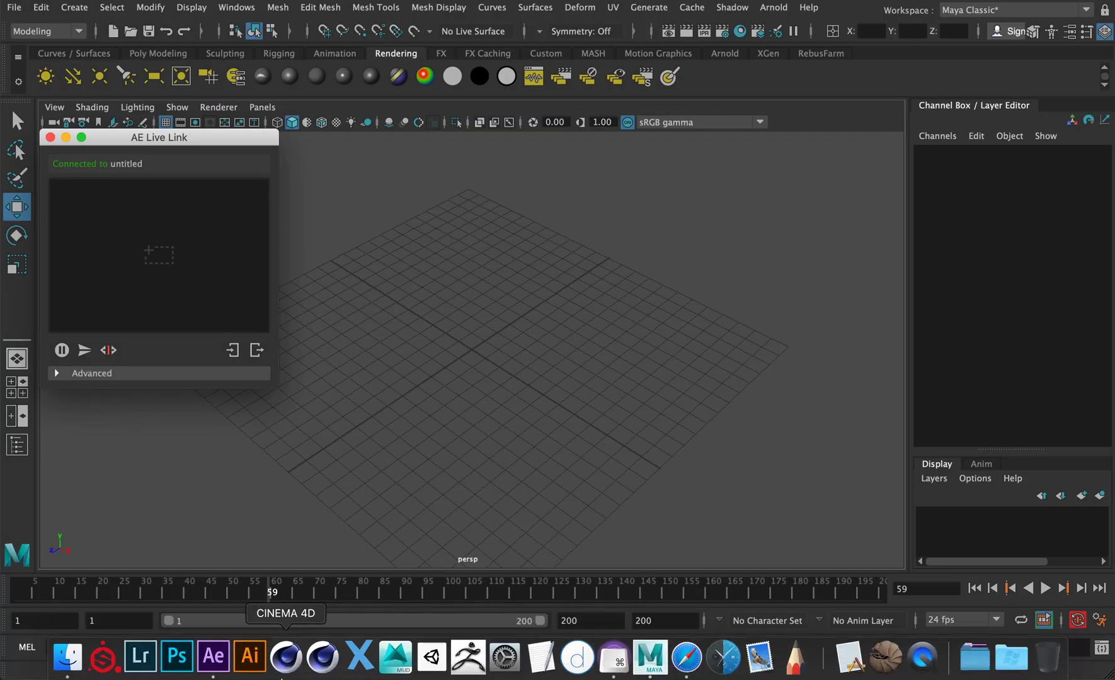
{"action": "left_click", "coordinate": [213, 657]}
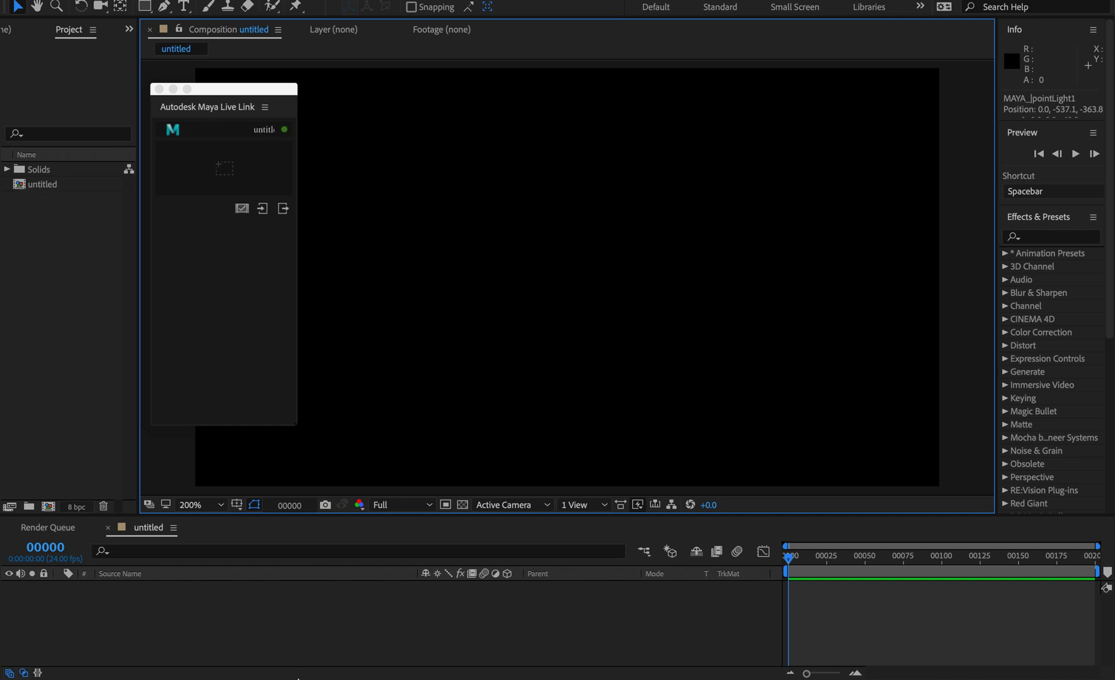
{"action": "mouse_move", "coordinate": [290, 677]}
{"action": "left_click", "coordinate": [639, 665]}
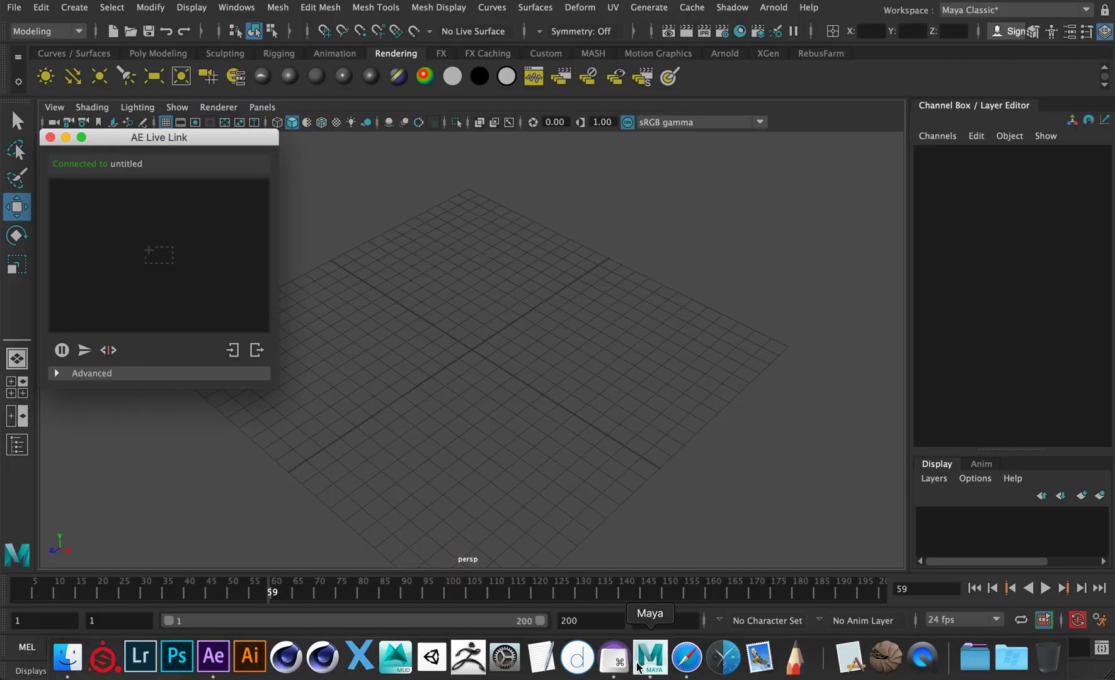
Step: Create camera1 and look through it in the viewport
{"action": "left_click", "coordinate": [208, 75]}
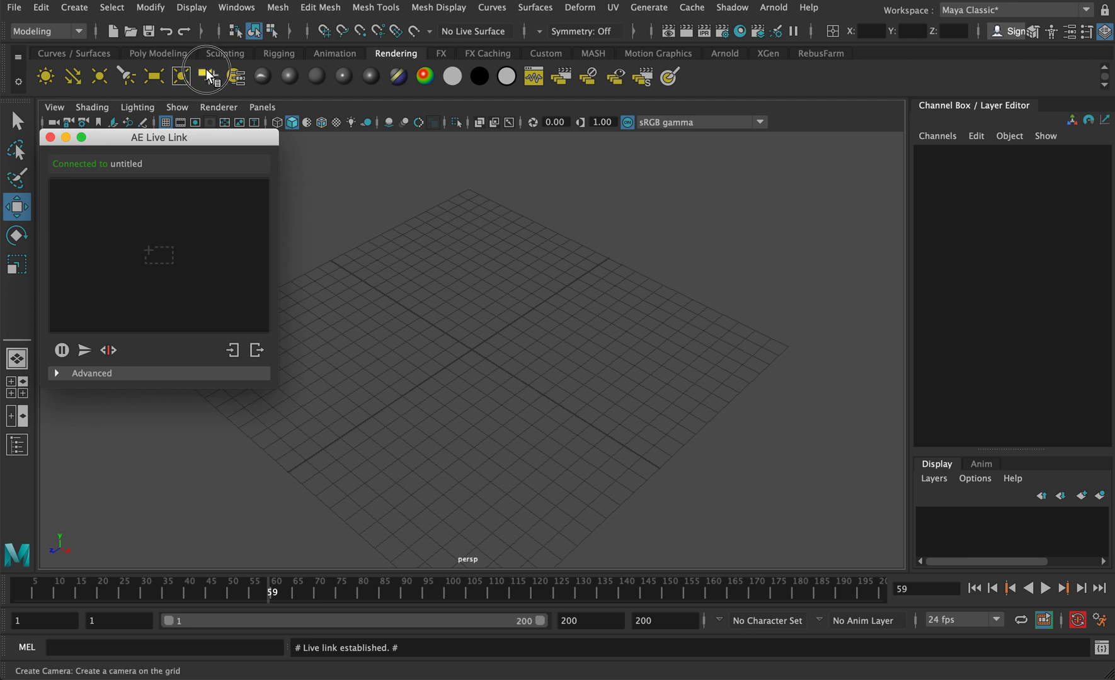
{"action": "left_click", "coordinate": [262, 107]}
{"action": "left_click", "coordinate": [276, 123]}
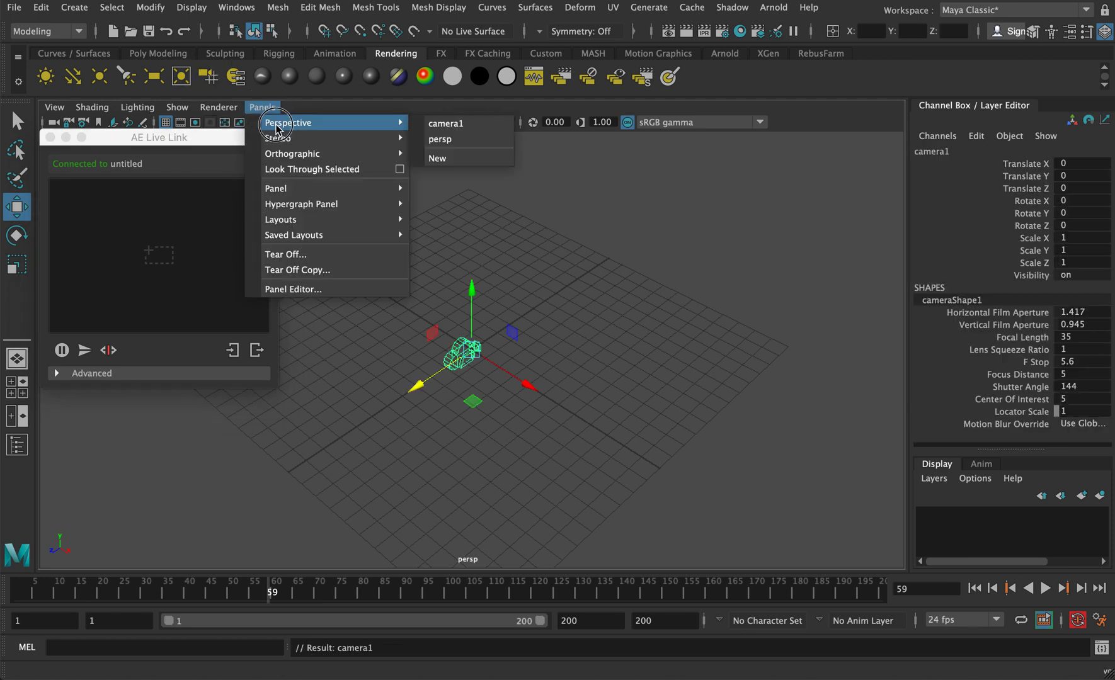
{"action": "left_click", "coordinate": [441, 124]}
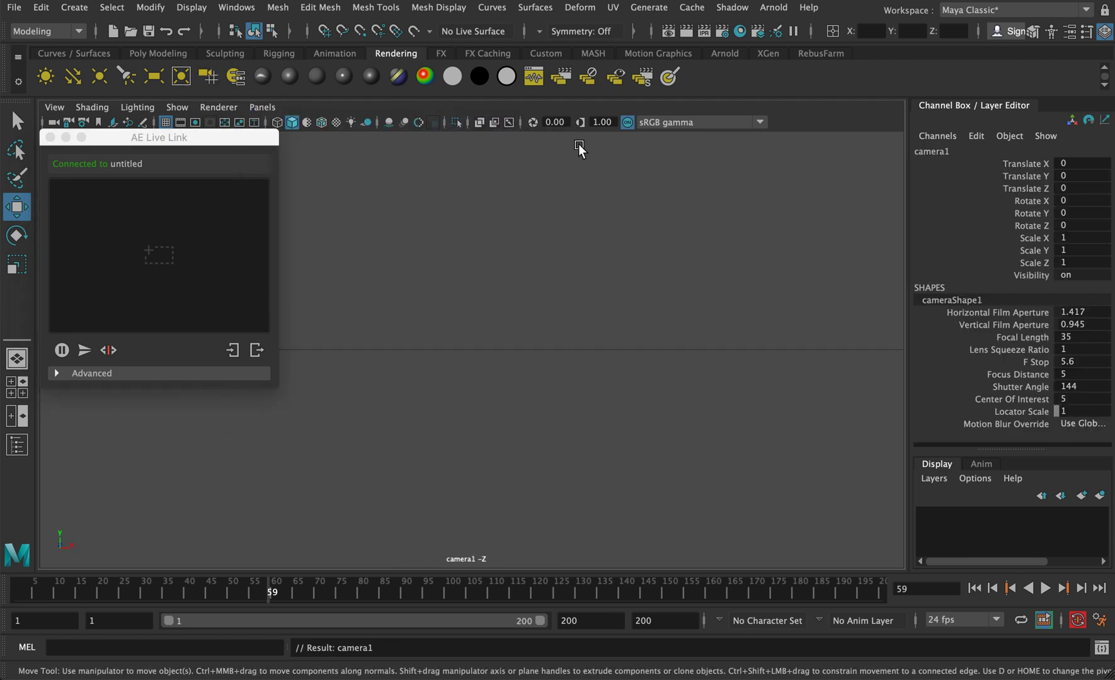
Step: Frame the grid from a raised camera1 angle and set the time to frame 1
{"action": "left_click_drag", "start_coordinate": [558, 251], "coordinate": [662, 205], "text": "alt"}
{"action": "right_click_drag", "start_coordinate": [662, 204], "coordinate": [543, 299], "text": "alt"}
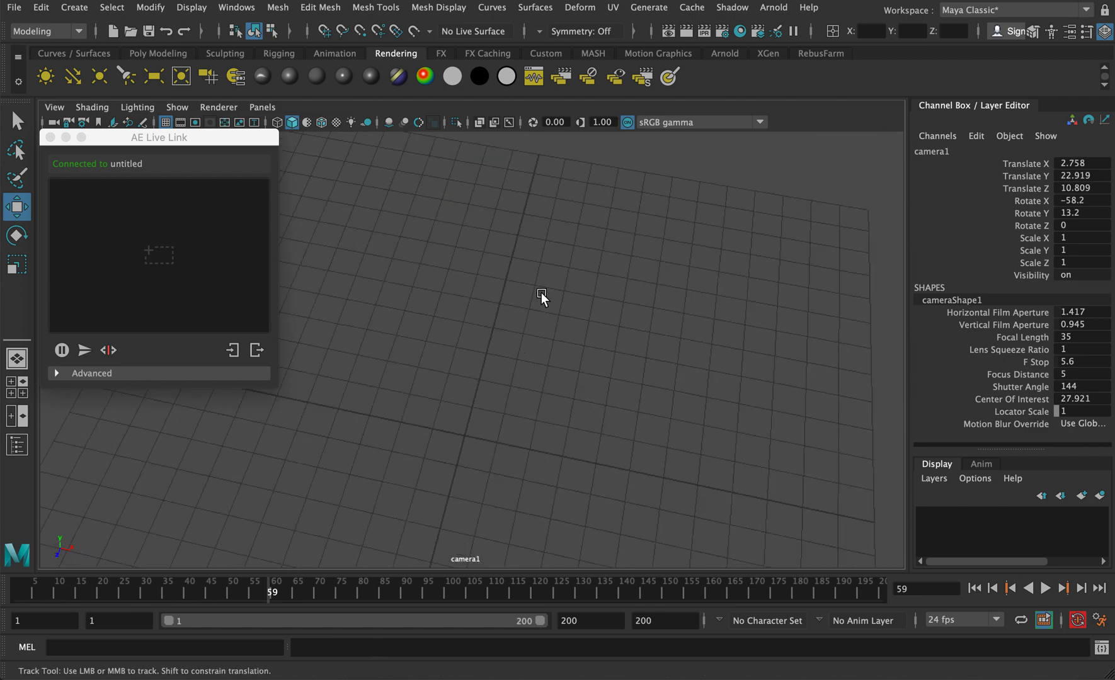
{"action": "mouse_move", "coordinate": [588, 244]}
{"action": "right_mouse_down", "text": "alt"}
{"action": "mouse_move", "coordinate": [522, 266]}
{"action": "mouse_move", "coordinate": [580, 239]}
{"action": "right_mouse_up", "text": "alt"}
{"action": "left_click_drag", "start_coordinate": [581, 239], "coordinate": [568, 326], "text": "alt"}
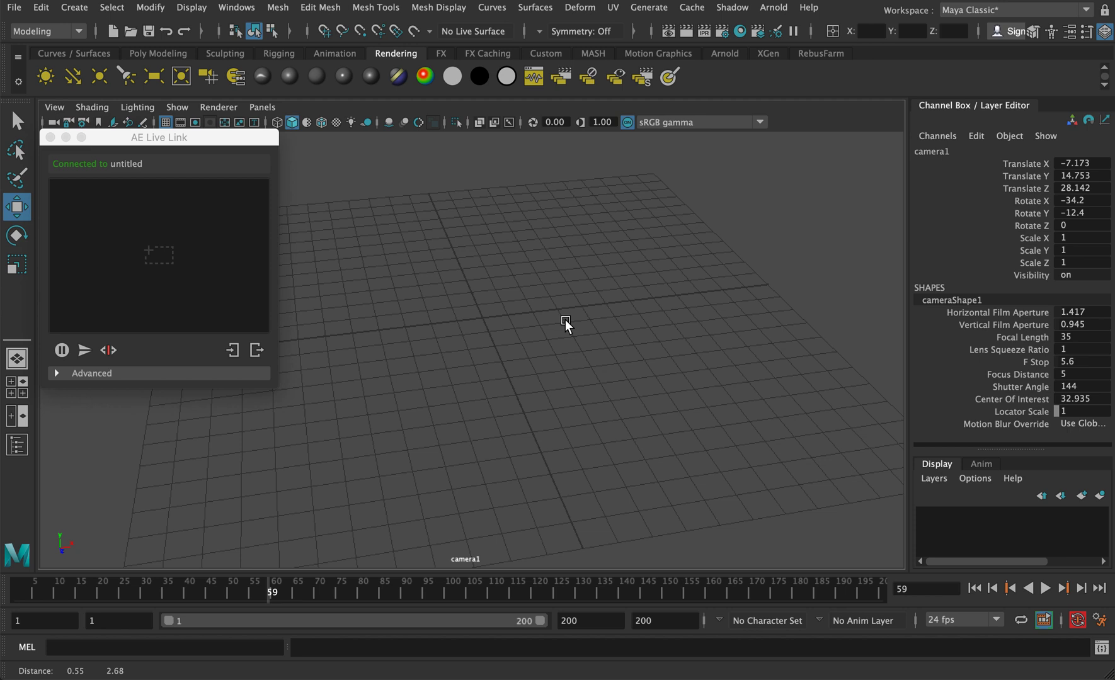
{"action": "left_click_drag", "start_coordinate": [242, 581], "coordinate": [13, 621]}
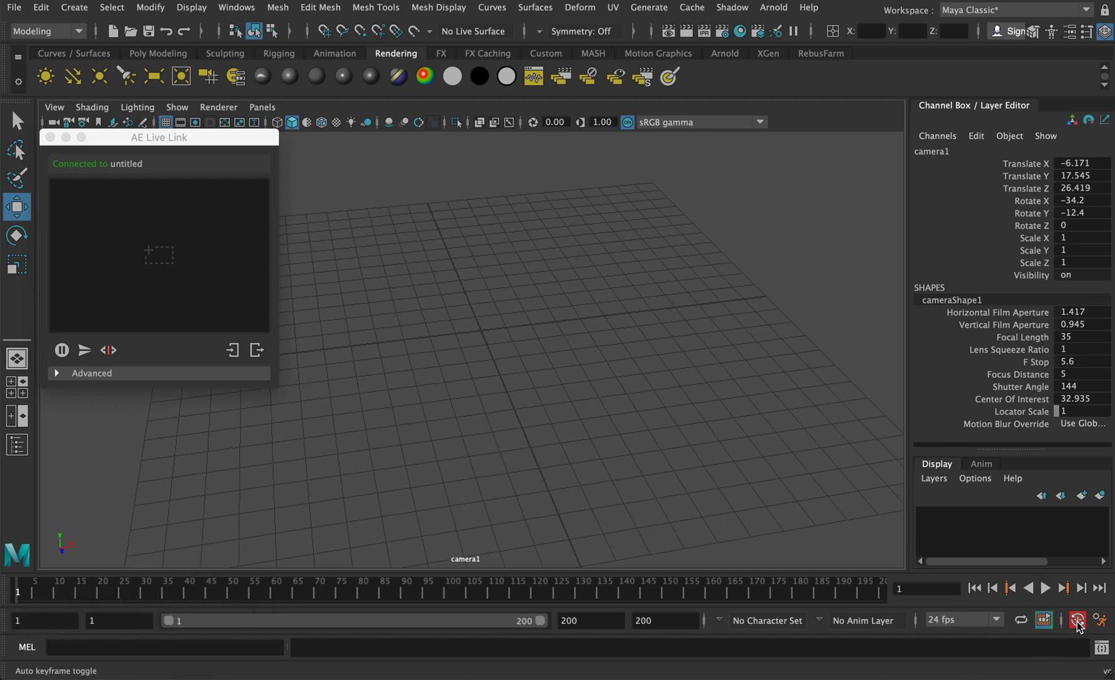
Step: Key camera1 at frame 1, then turn it to a new angle and key it at frame 200
{"action": "key", "text": "s"}
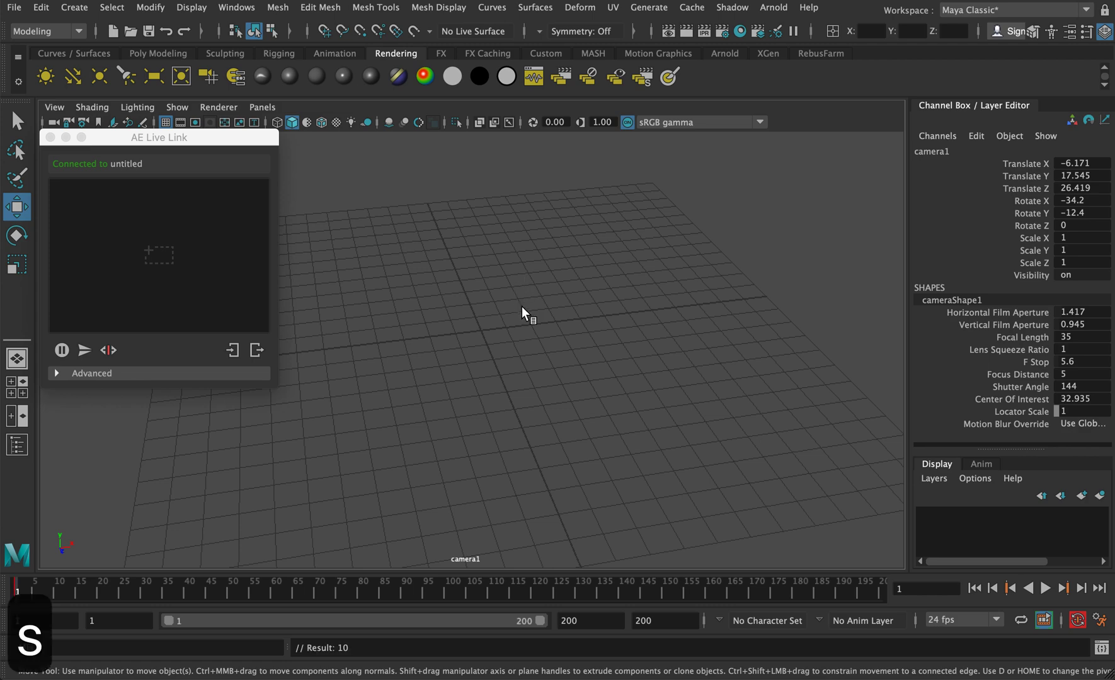
{"action": "left_click", "coordinate": [852, 591]}
{"action": "left_click", "coordinate": [892, 599]}
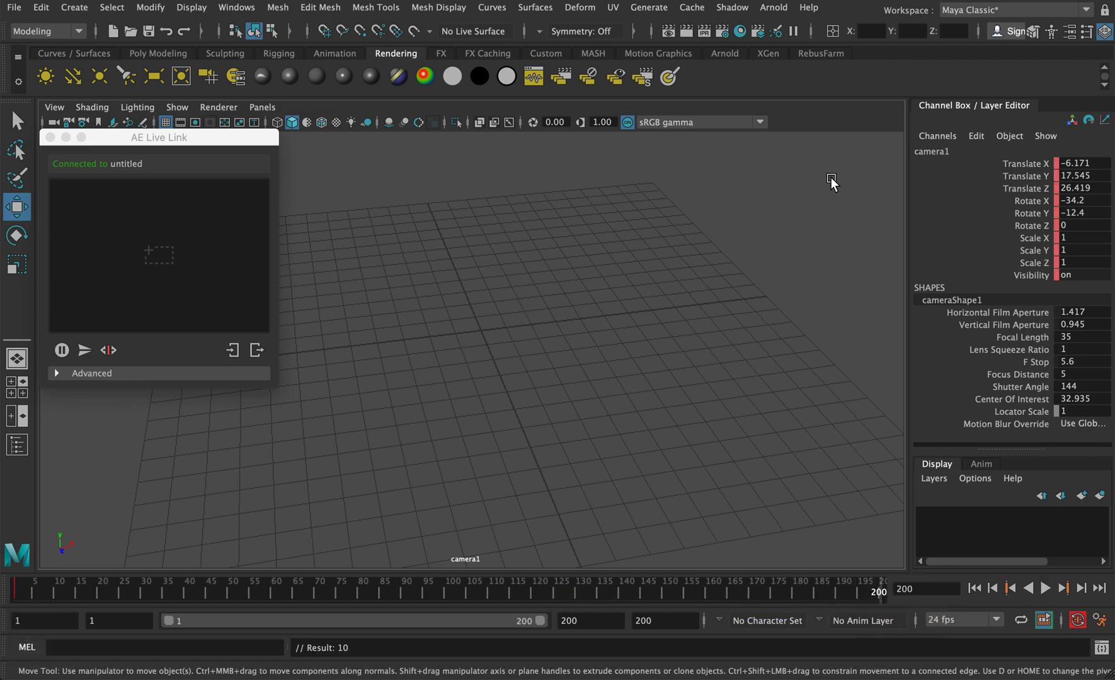
{"action": "left_click_drag", "start_coordinate": [681, 285], "coordinate": [453, 309], "text": "alt"}
{"action": "key", "text": "s"}
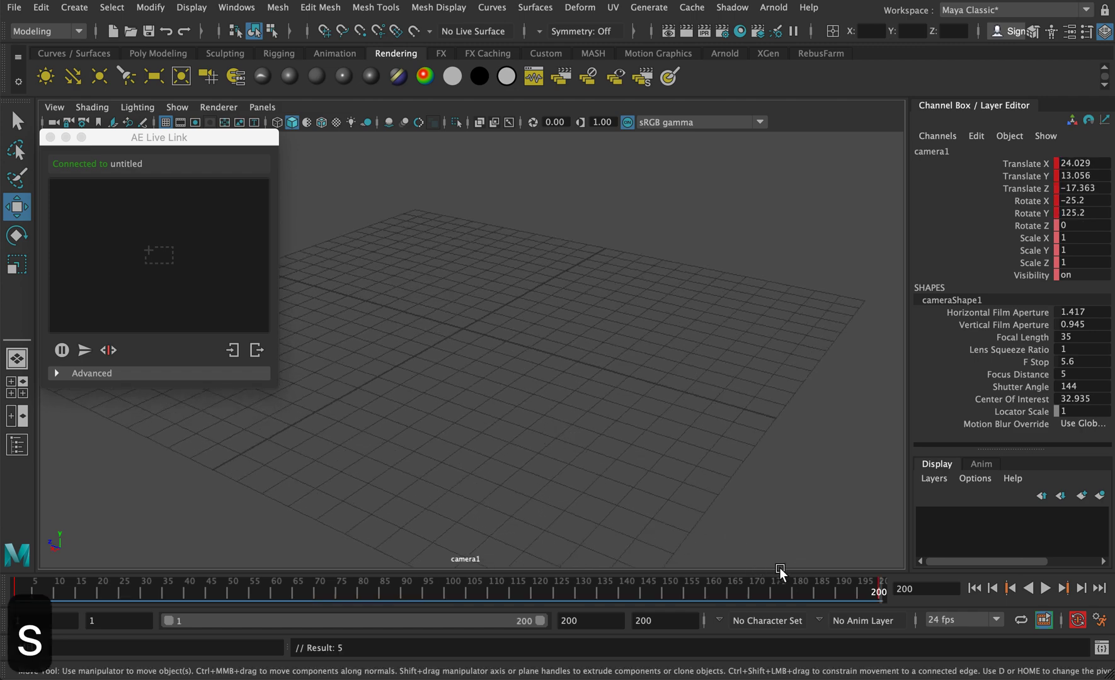
Step: Pull camera1 back at frame 100 and scrub toward frame 1 to preview the motion
{"action": "mouse_move", "coordinate": [875, 599]}
{"action": "left_mouse_down"}
{"action": "mouse_move", "coordinate": [586, 597]}
{"action": "mouse_move", "coordinate": [447, 616]}
{"action": "left_mouse_up"}
{"action": "middle_click_drag", "start_coordinate": [466, 378], "coordinate": [389, 223], "text": "alt"}
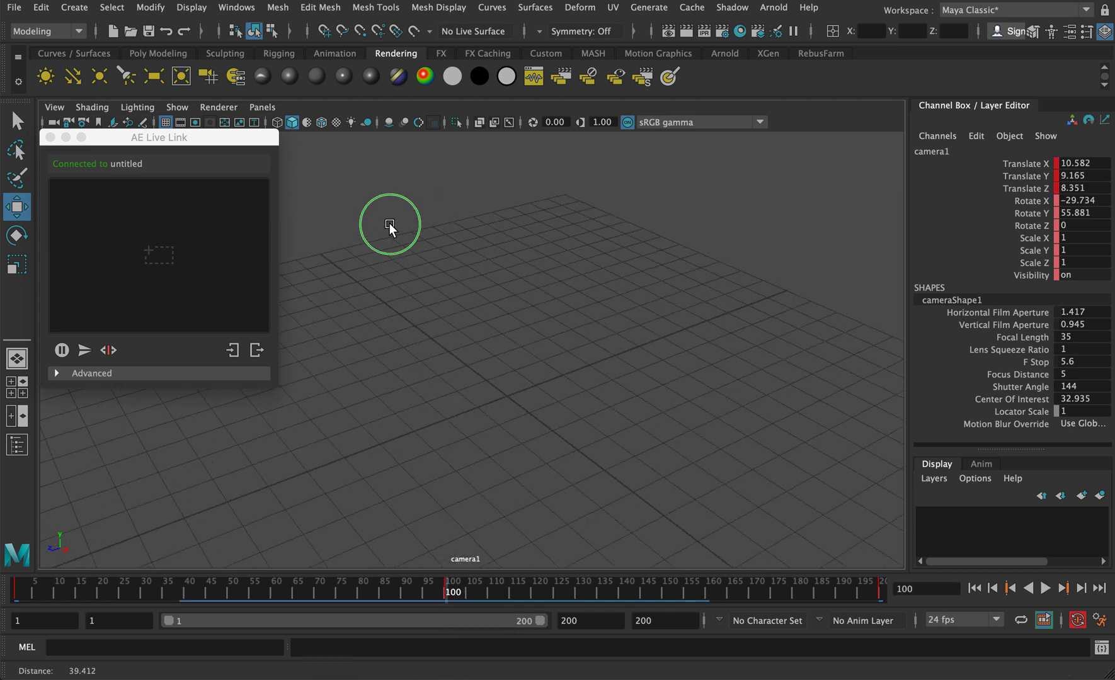
{"action": "right_click_drag", "start_coordinate": [389, 223], "coordinate": [414, 389], "text": "alt"}
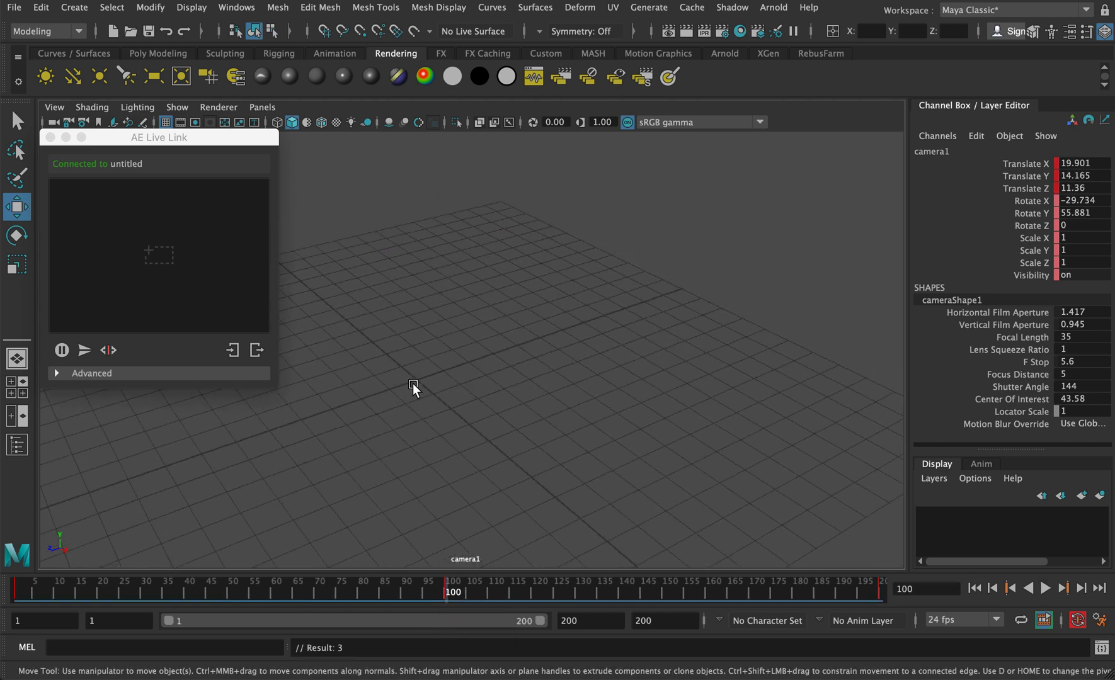
{"action": "left_click_drag", "start_coordinate": [439, 592], "coordinate": [14, 633]}
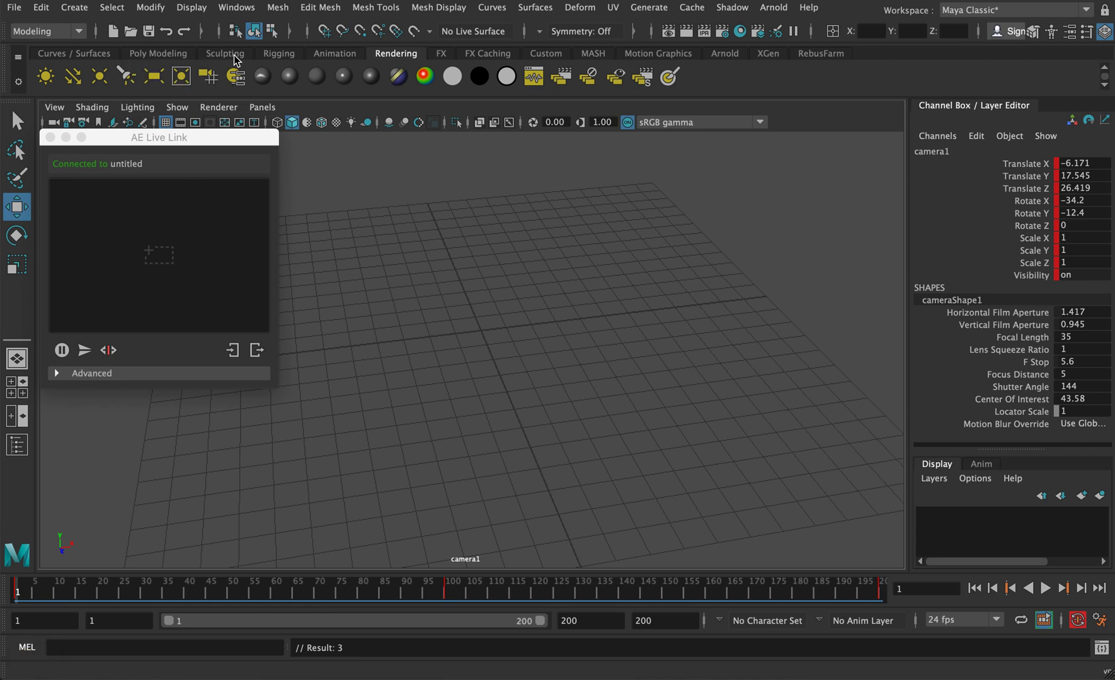
Step: Create a polygon plane and scale it up to cover the grid
{"action": "left_click", "coordinate": [165, 55]}
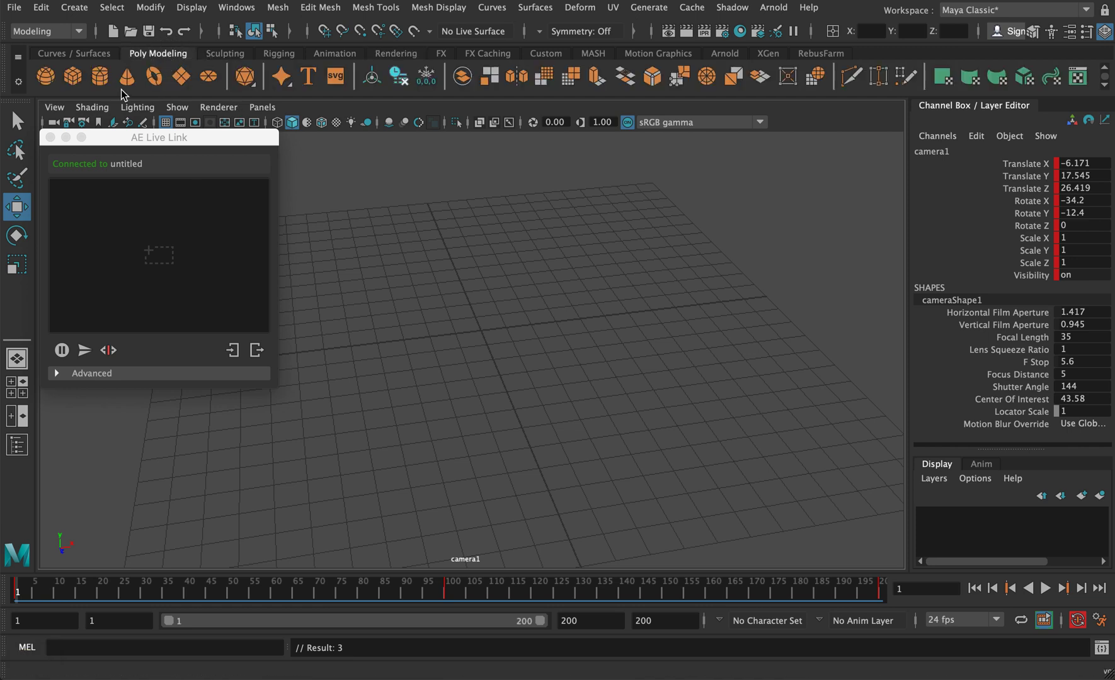
{"action": "left_click", "coordinate": [180, 76]}
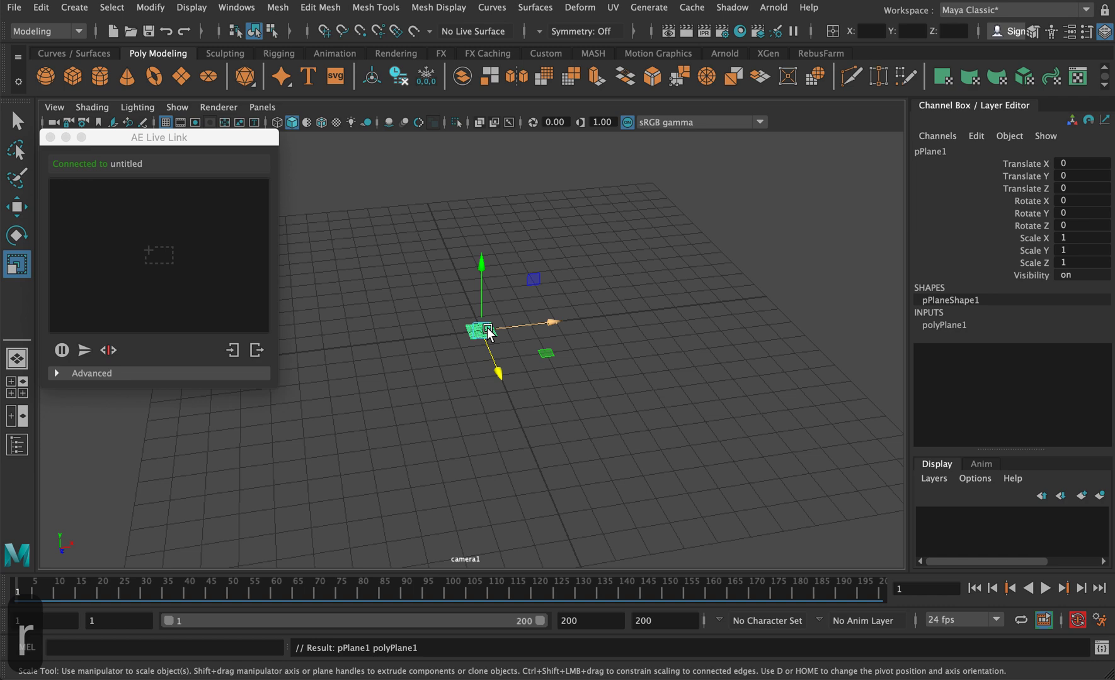
{"action": "key", "text": "r"}
{"action": "left_click_drag", "start_coordinate": [481, 329], "coordinate": [882, 236]}
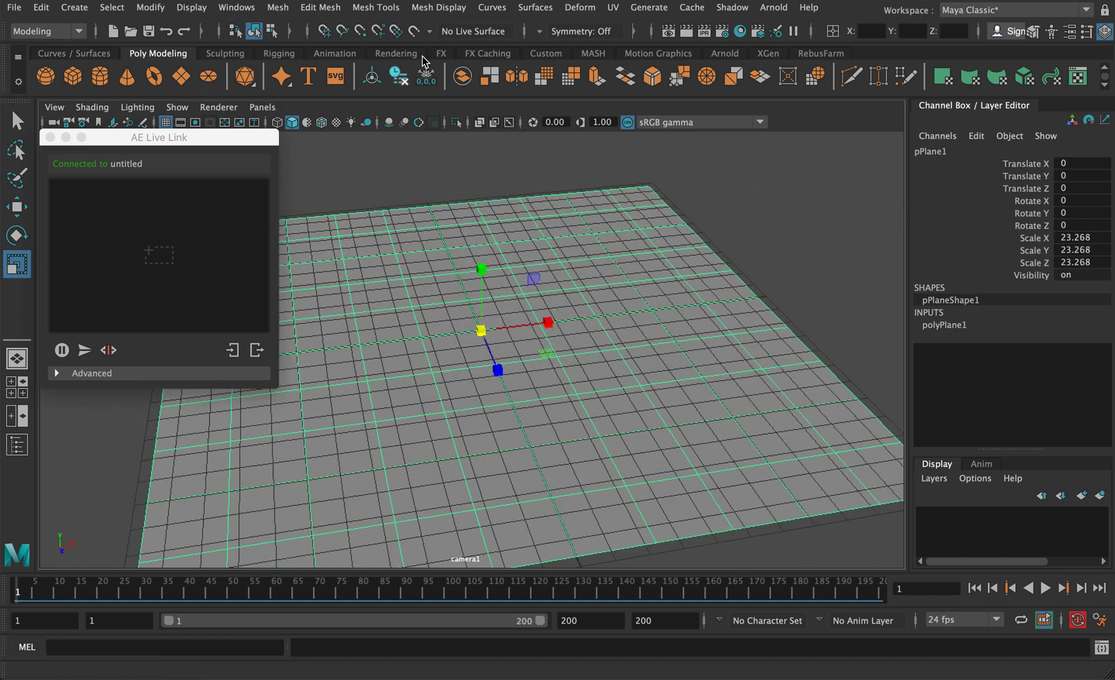
Step: Add locator1 at the origin and a point light raised above the plane
{"action": "left_click", "coordinate": [299, 54]}
{"action": "left_click", "coordinate": [45, 77]}
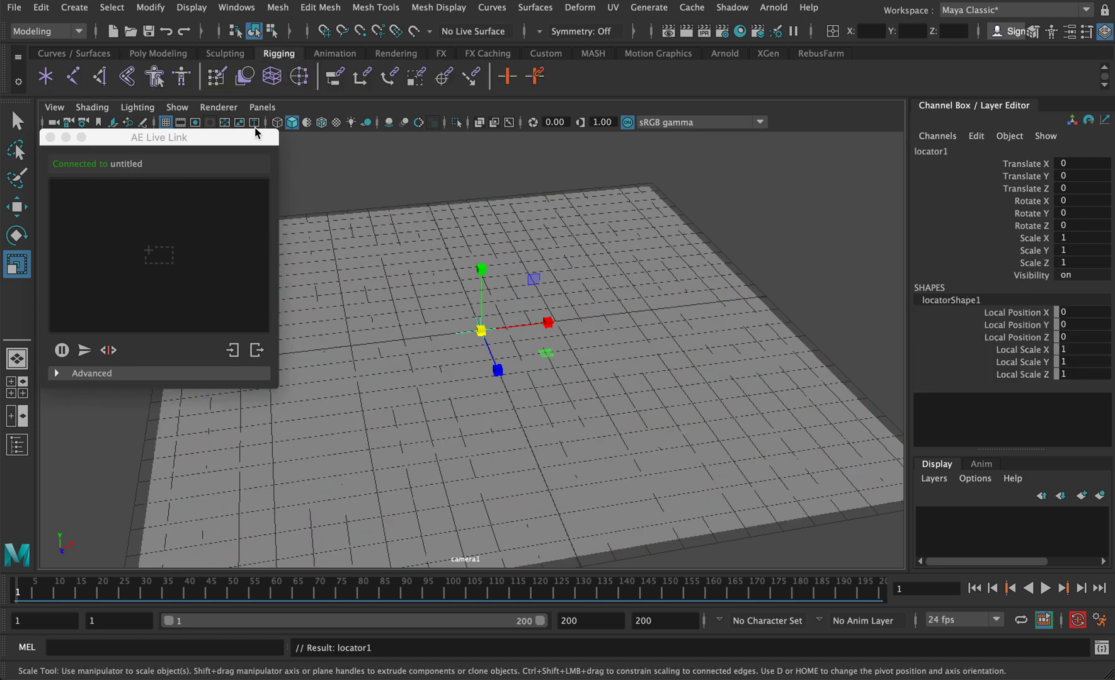
{"action": "left_click", "coordinate": [397, 53]}
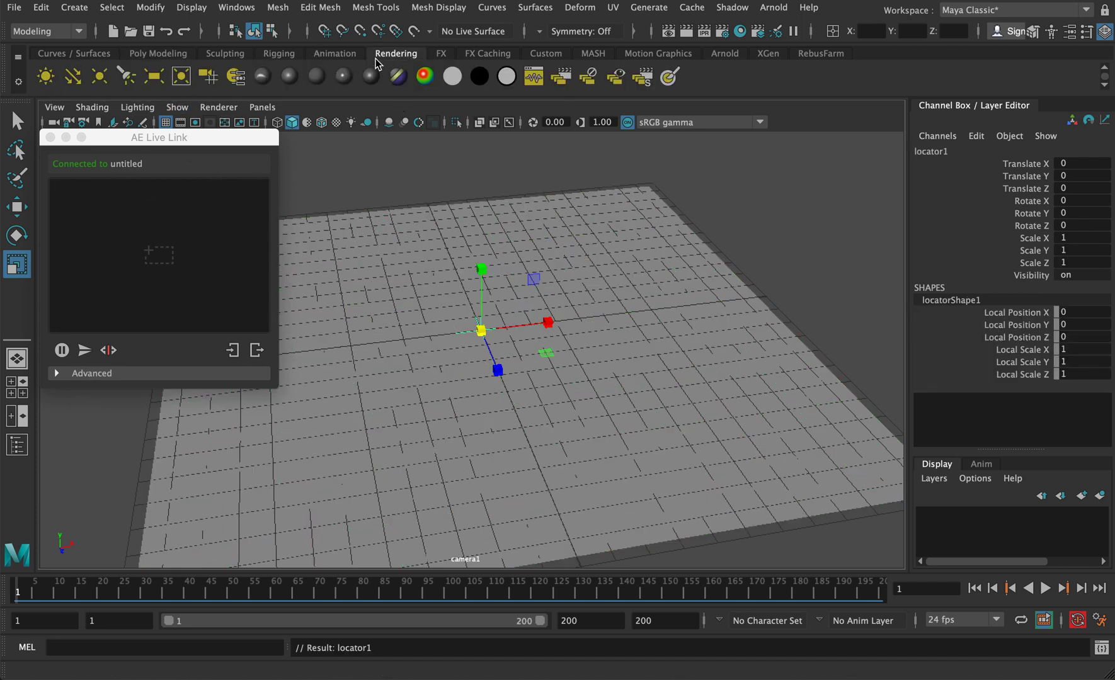
{"action": "left_click", "coordinate": [99, 76]}
{"action": "key", "text": "e"}
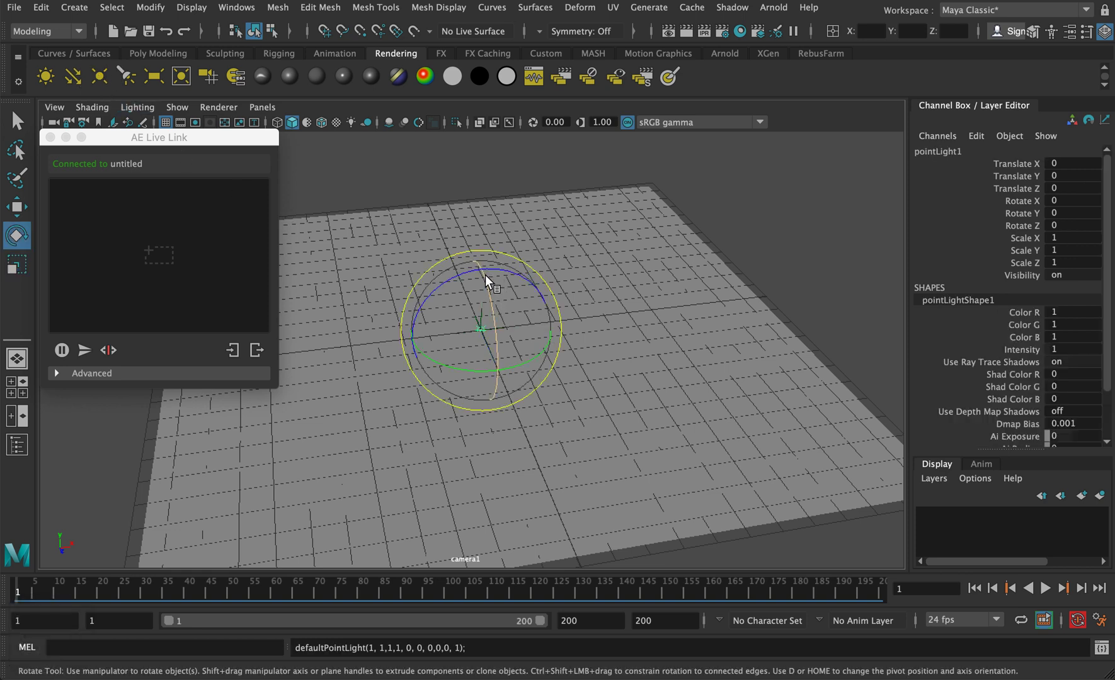
{"action": "key", "text": "w"}
{"action": "left_click_drag", "start_coordinate": [483, 273], "coordinate": [409, 219]}
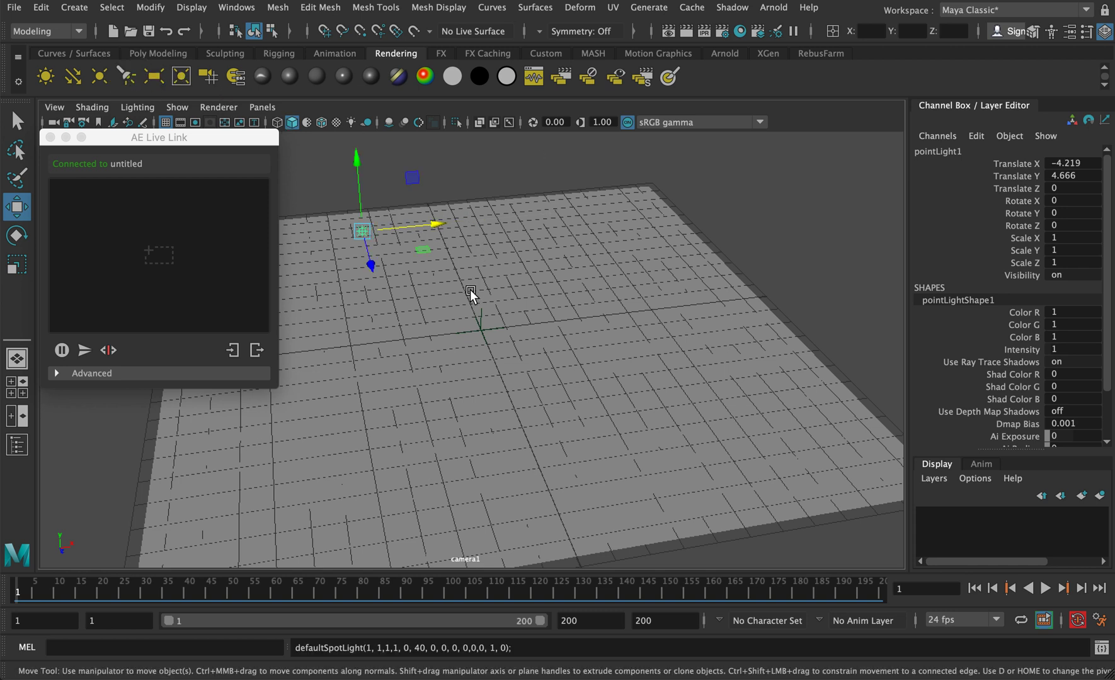
Step: Add a spotlight, move it forward and right, enlarge it, tilt it downward and raise it
{"action": "left_click", "coordinate": [479, 318]}
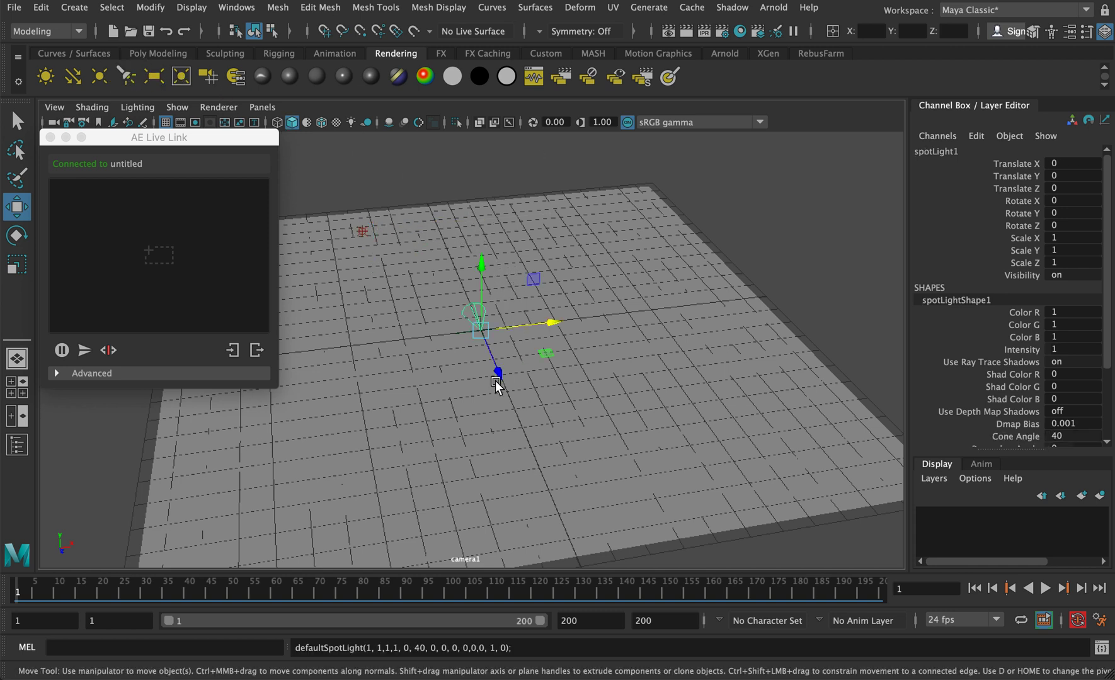
{"action": "left_click_drag", "start_coordinate": [497, 382], "coordinate": [602, 210]}
{"action": "key", "text": "r"}
{"action": "key", "text": "e"}
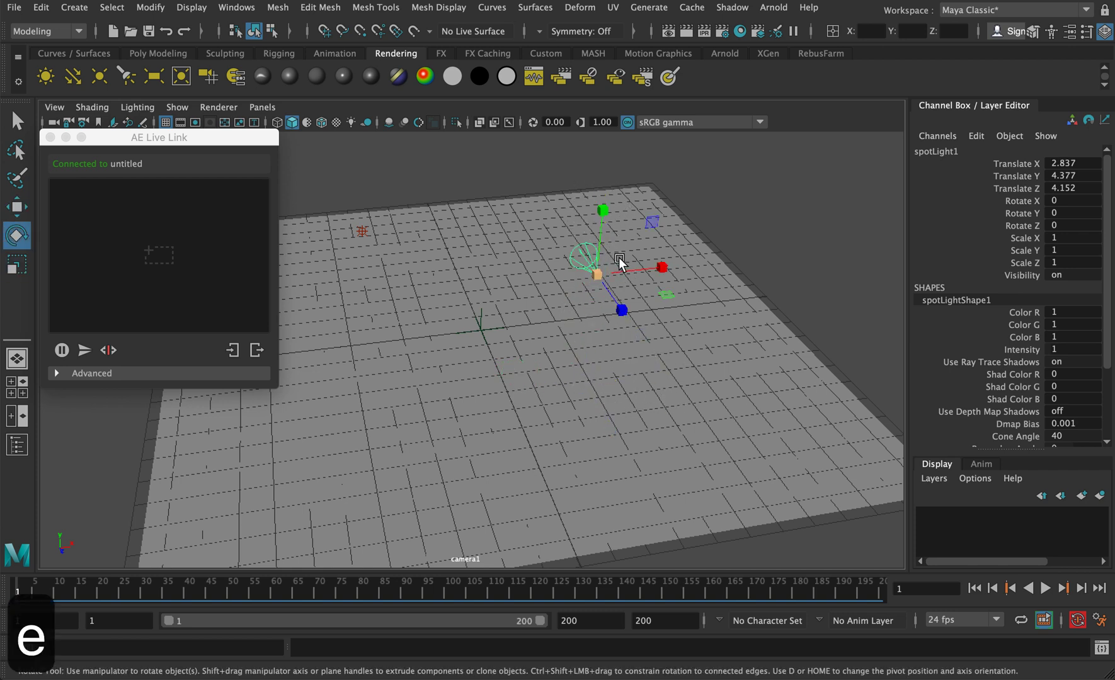
{"action": "left_click_drag", "start_coordinate": [608, 260], "coordinate": [605, 174]}
{"action": "key", "text": "r"}
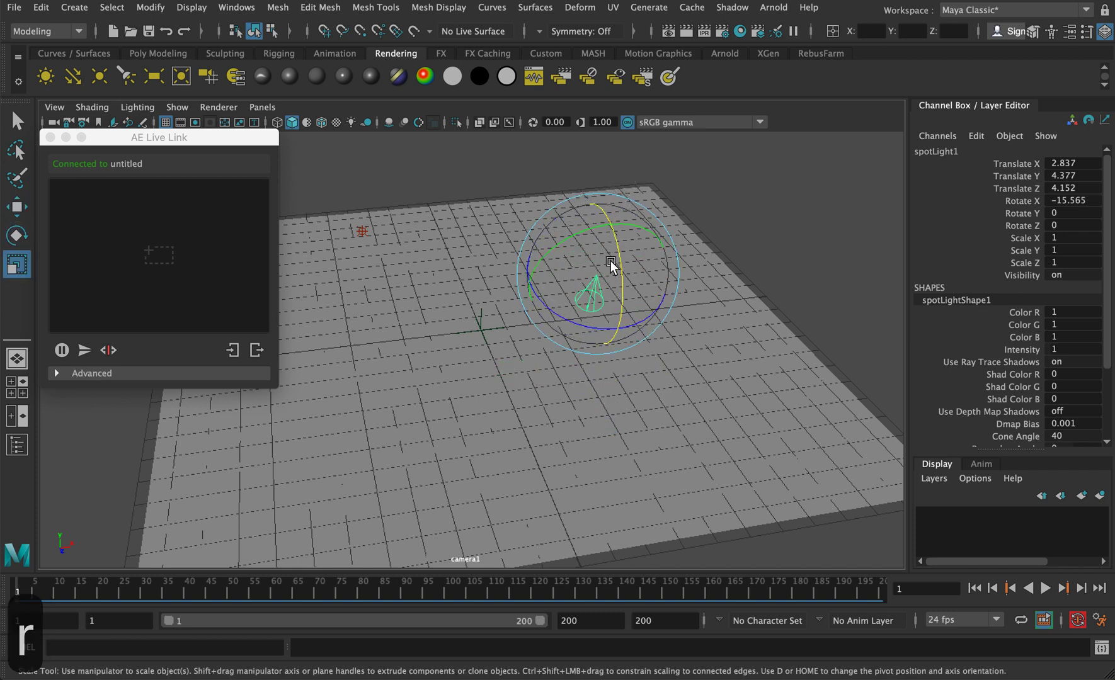
{"action": "left_click_drag", "start_coordinate": [660, 263], "coordinate": [707, 247]}
{"action": "key", "text": "e"}
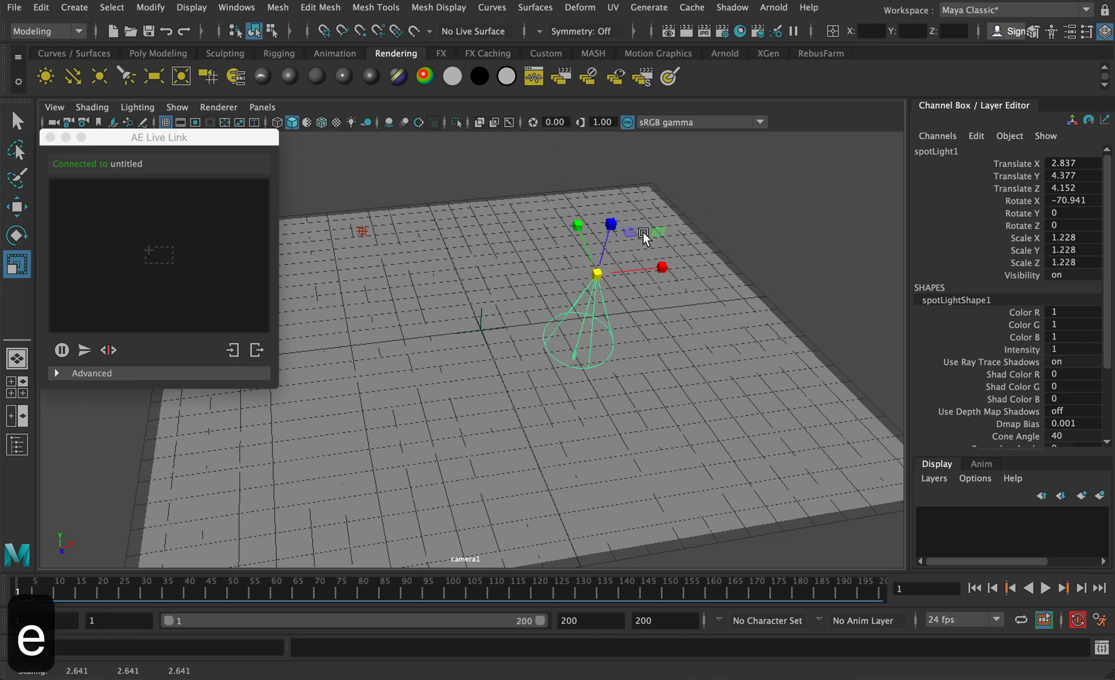
{"action": "key", "text": "w"}
{"action": "left_click_drag", "start_coordinate": [623, 218], "coordinate": [637, 165]}
Step: Widen spotLight1's cone angle to 82.703 in the Attribute Editor
{"action": "left_click", "coordinate": [1069, 31]}
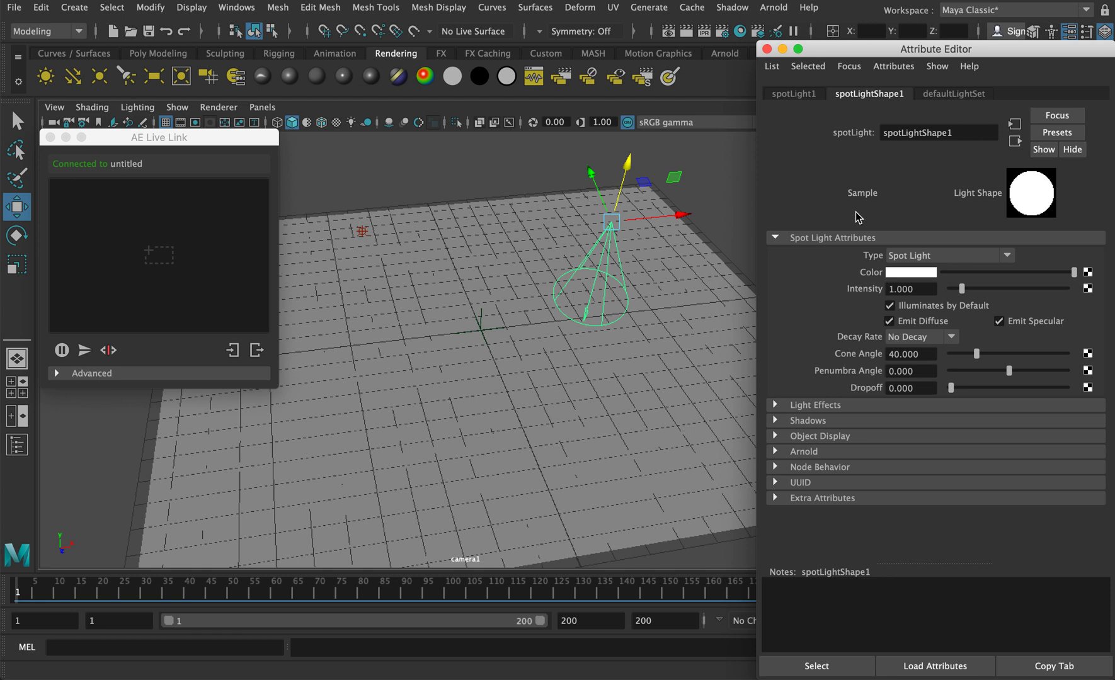
{"action": "left_click_drag", "start_coordinate": [992, 356], "coordinate": [1004, 354]}
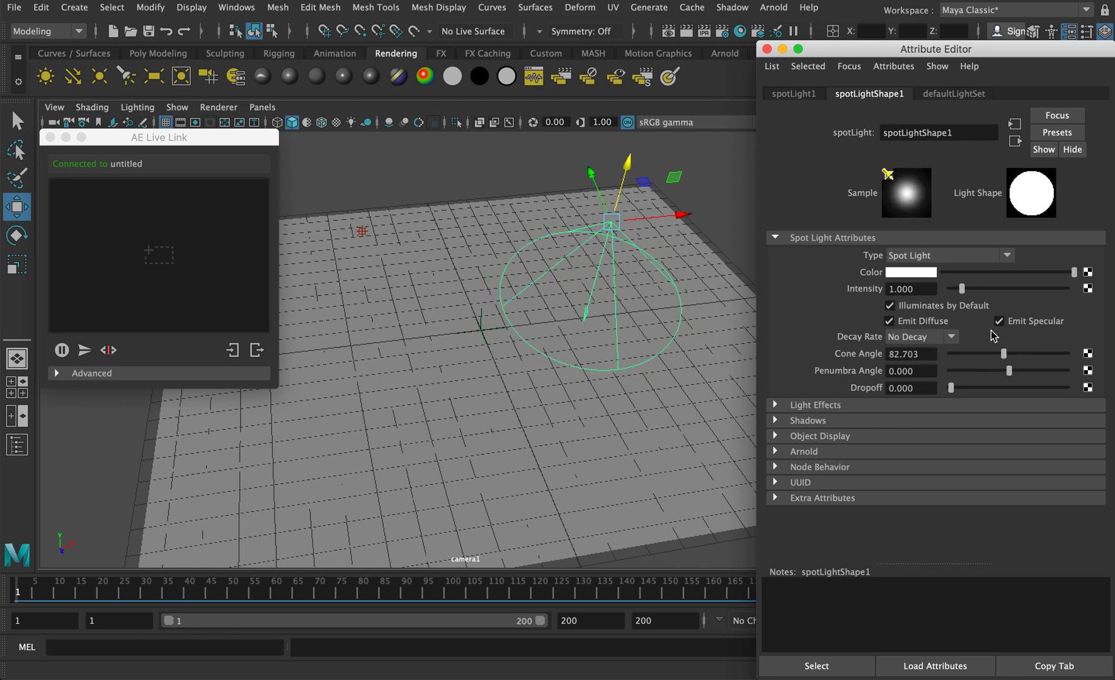
{"action": "left_click", "coordinate": [767, 50]}
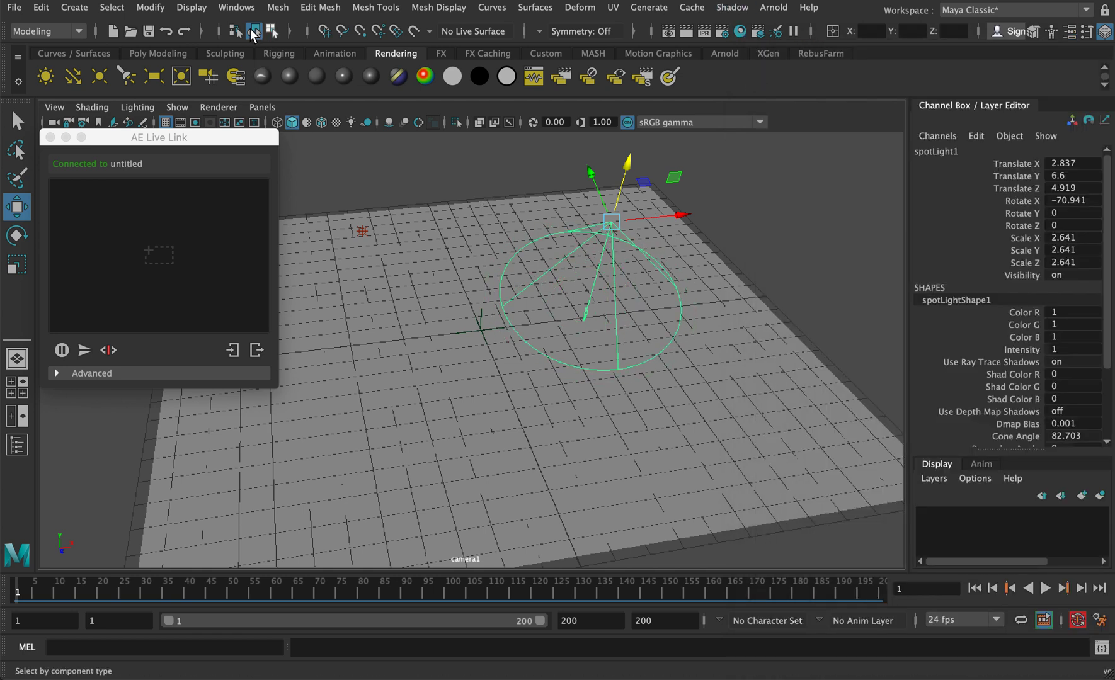
{"action": "left_click", "coordinate": [237, 8]}
Step: Add camera1, pPlane1, locator1, pointLight1 and spotLight1 from the Outliner to AE Live Link and send them
{"action": "left_click", "coordinate": [259, 174]}
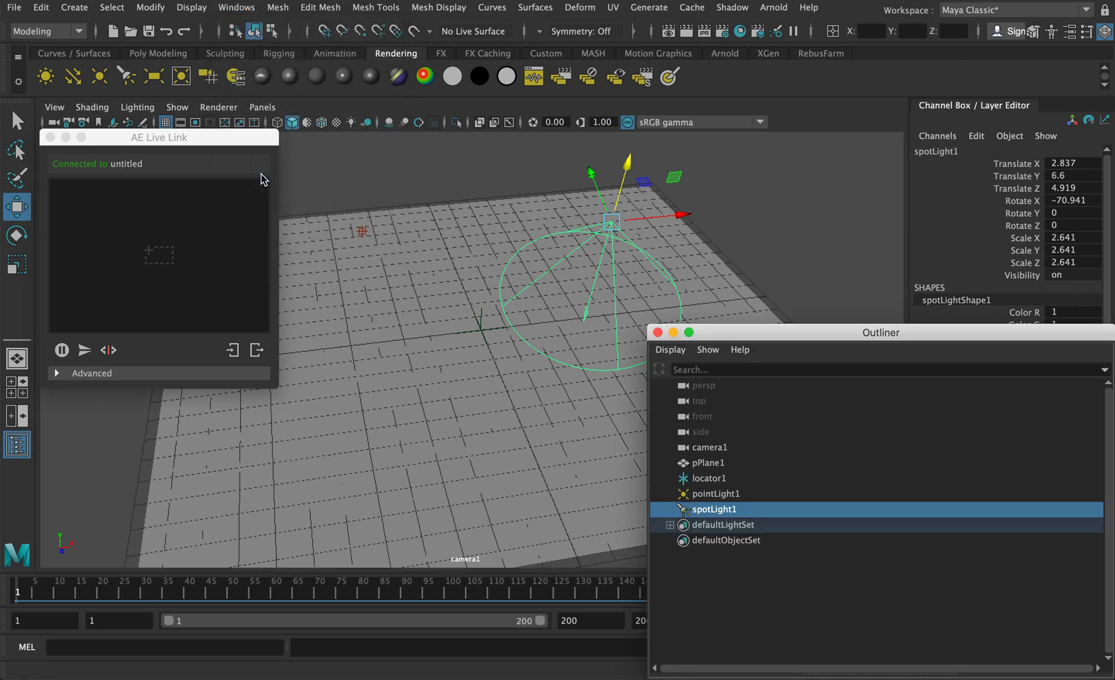
{"action": "left_click_drag", "start_coordinate": [712, 449], "coordinate": [709, 509]}
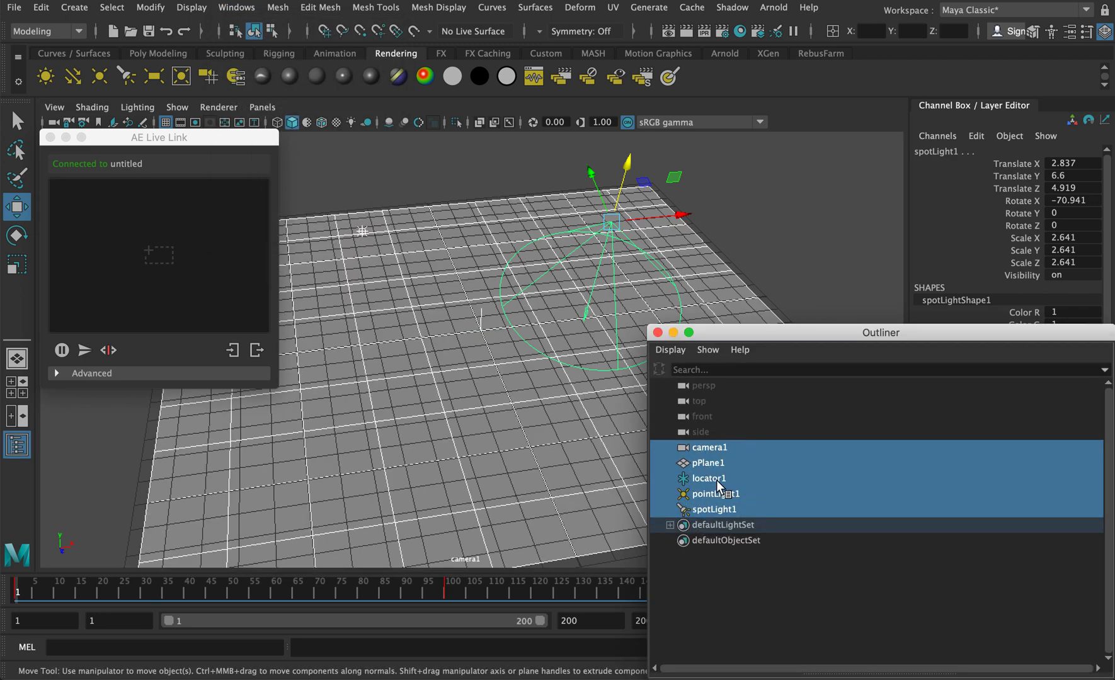
{"action": "left_click_drag", "start_coordinate": [722, 461], "coordinate": [174, 230]}
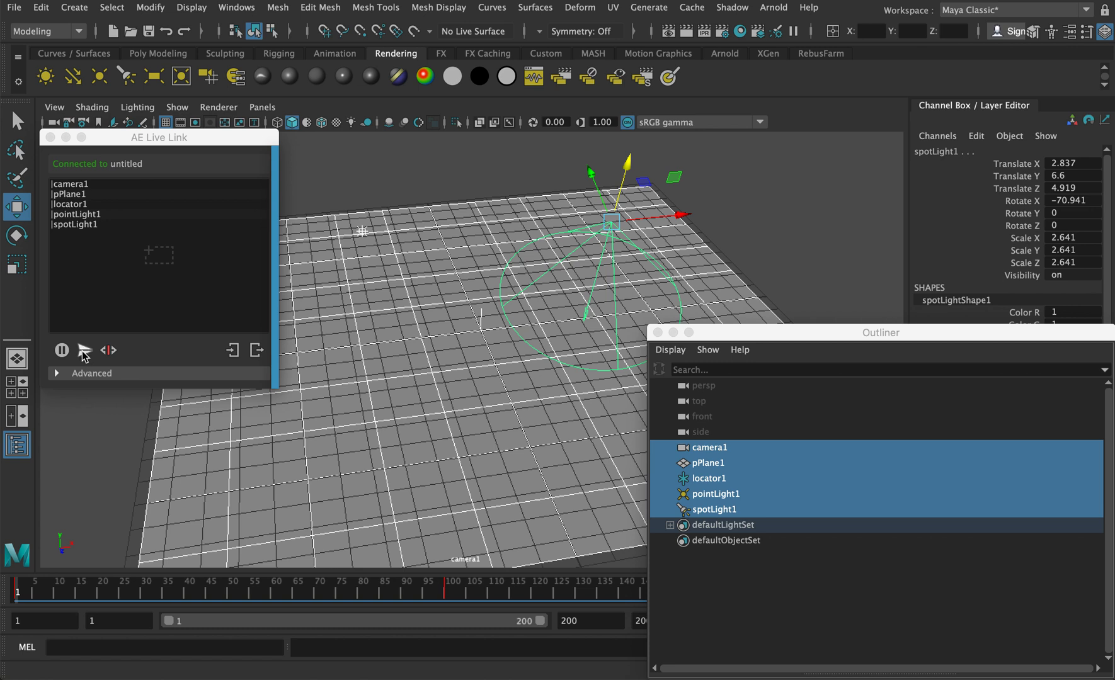
{"action": "left_click", "coordinate": [84, 351]}
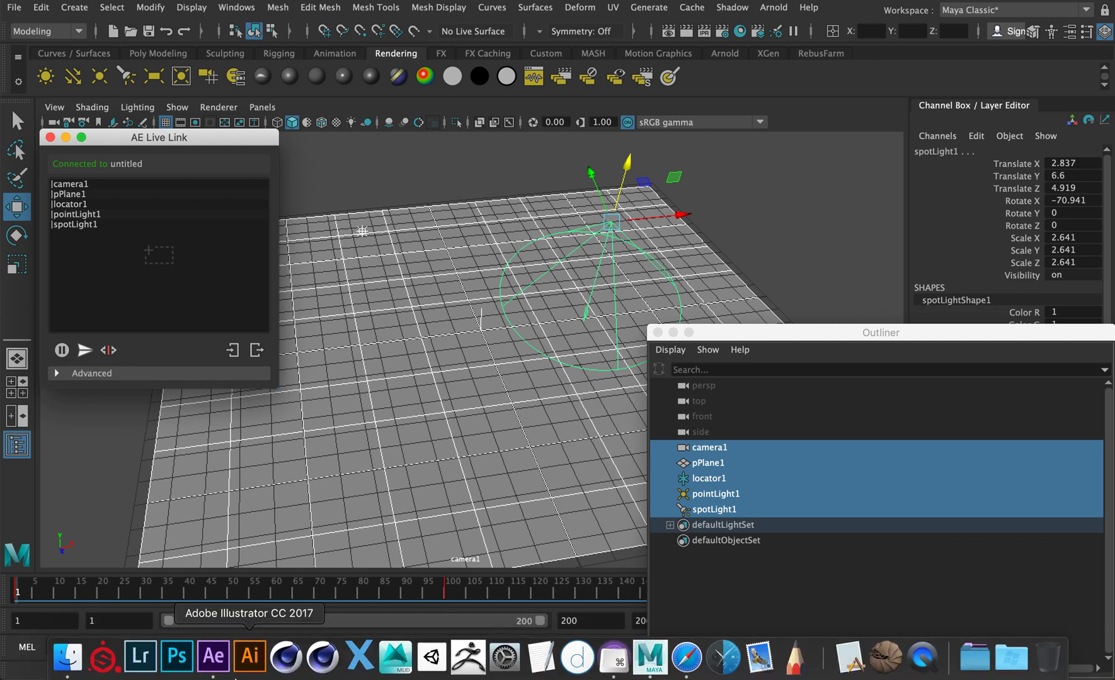
Step: Inspect the locator1 and pPlane1 layers in After Effects, preview frame 24, then return to Maya
{"action": "left_click", "coordinate": [219, 656]}
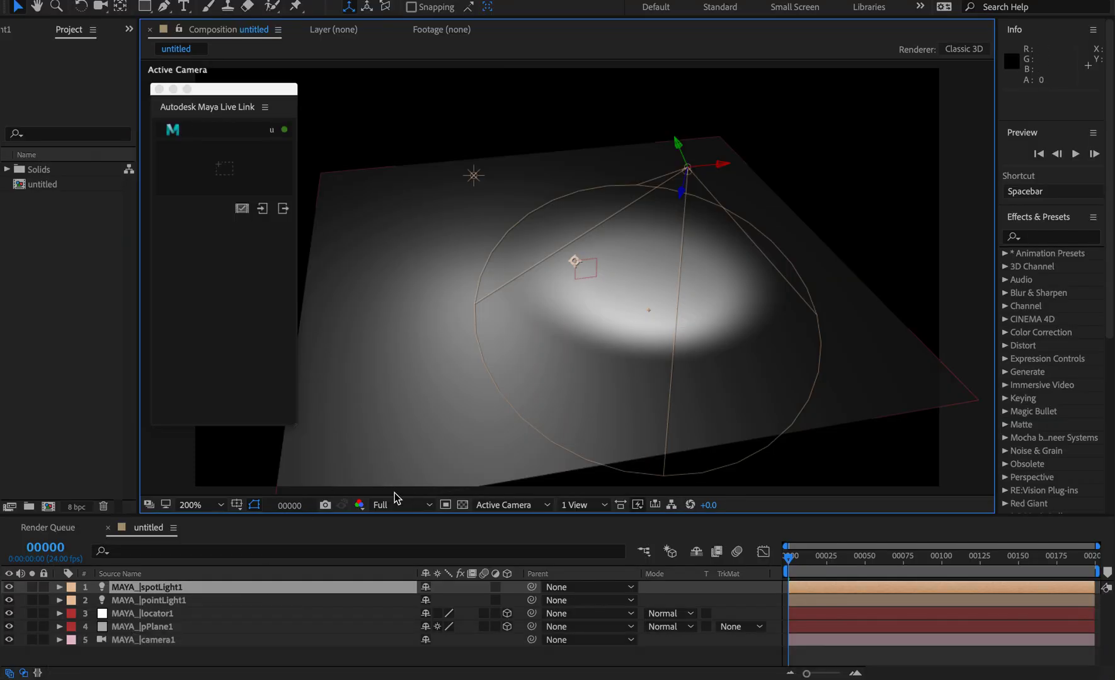
{"action": "left_click", "coordinate": [147, 657]}
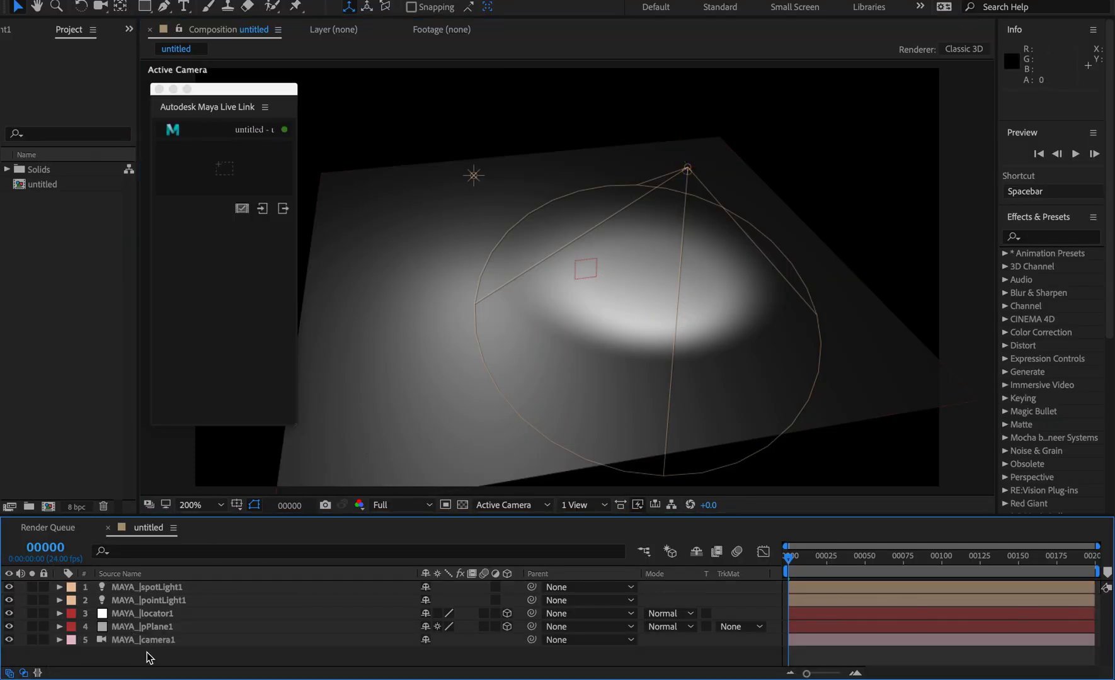
{"action": "left_click", "coordinate": [162, 615]}
{"action": "left_click", "coordinate": [166, 628]}
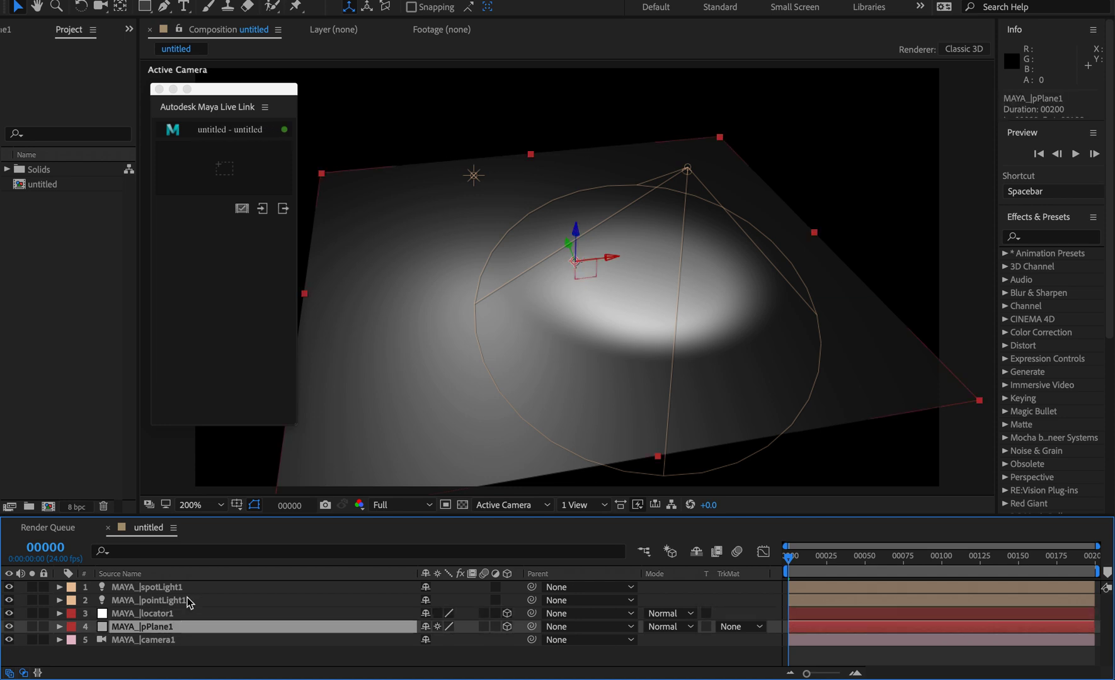
{"action": "left_click_drag", "start_coordinate": [800, 558], "coordinate": [756, 559]}
{"action": "left_click", "coordinate": [138, 615]}
{"action": "left_click", "coordinate": [141, 627]}
{"action": "mouse_move", "coordinate": [645, 677]}
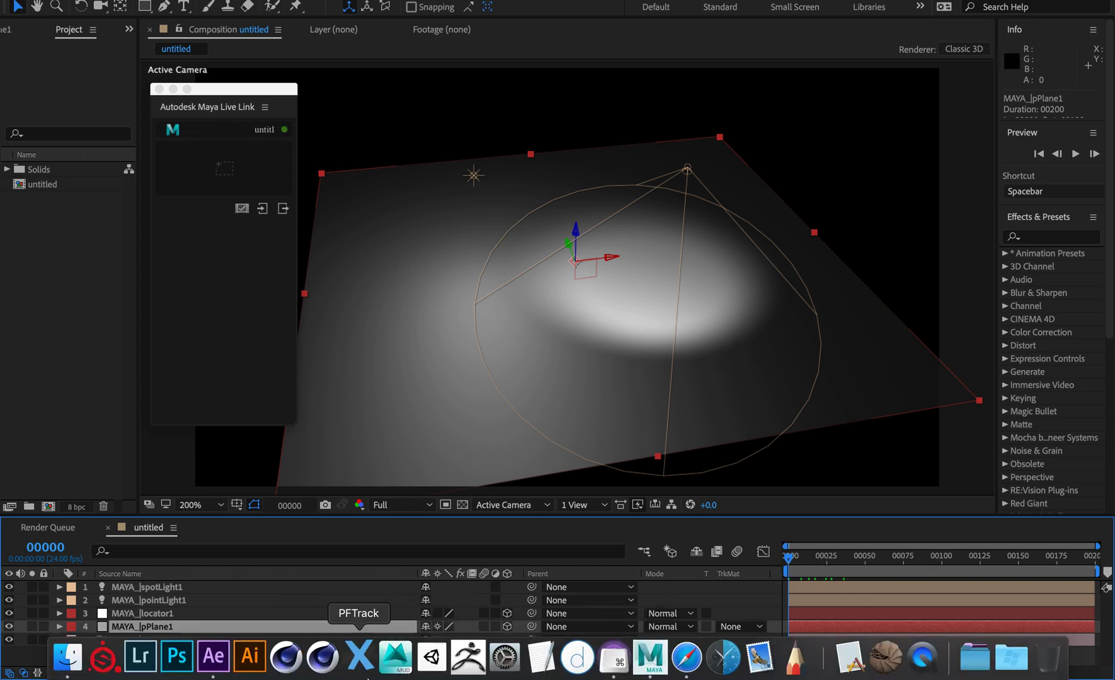
{"action": "left_click", "coordinate": [646, 675]}
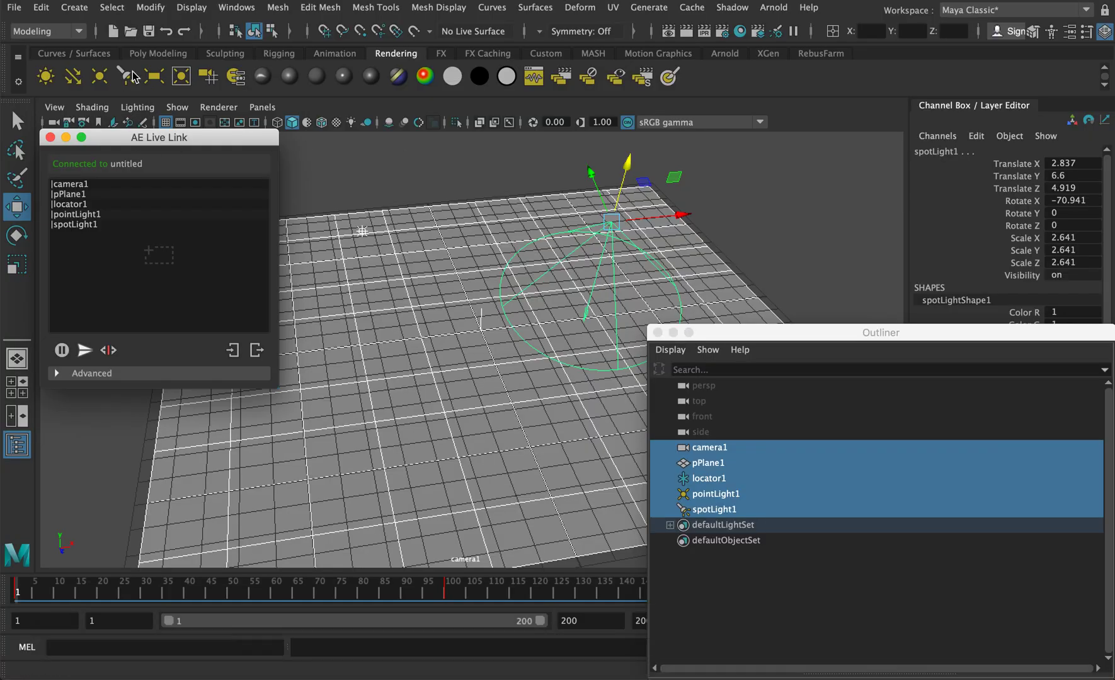
Step: Create pCube1 at Translate Y 3.039 and send it through AE Live Link
{"action": "left_click", "coordinate": [158, 53]}
{"action": "left_click", "coordinate": [74, 76]}
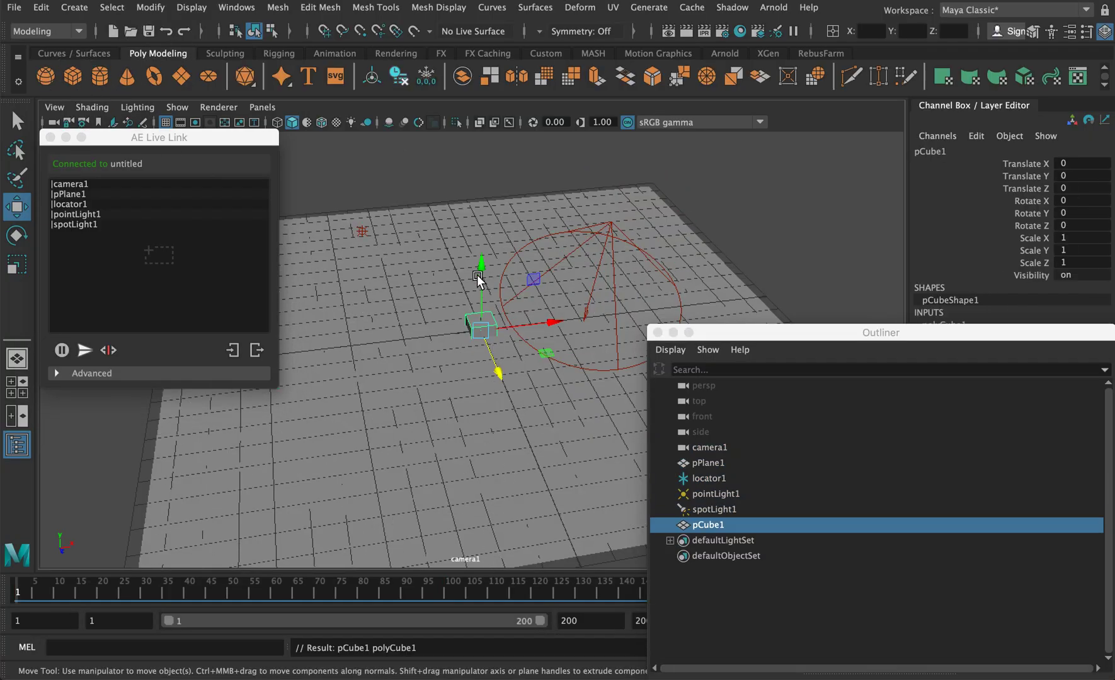
{"action": "left_click_drag", "start_coordinate": [477, 277], "coordinate": [481, 200]}
{"action": "left_click_drag", "start_coordinate": [710, 533], "coordinate": [149, 278]}
{"action": "left_click", "coordinate": [84, 350]}
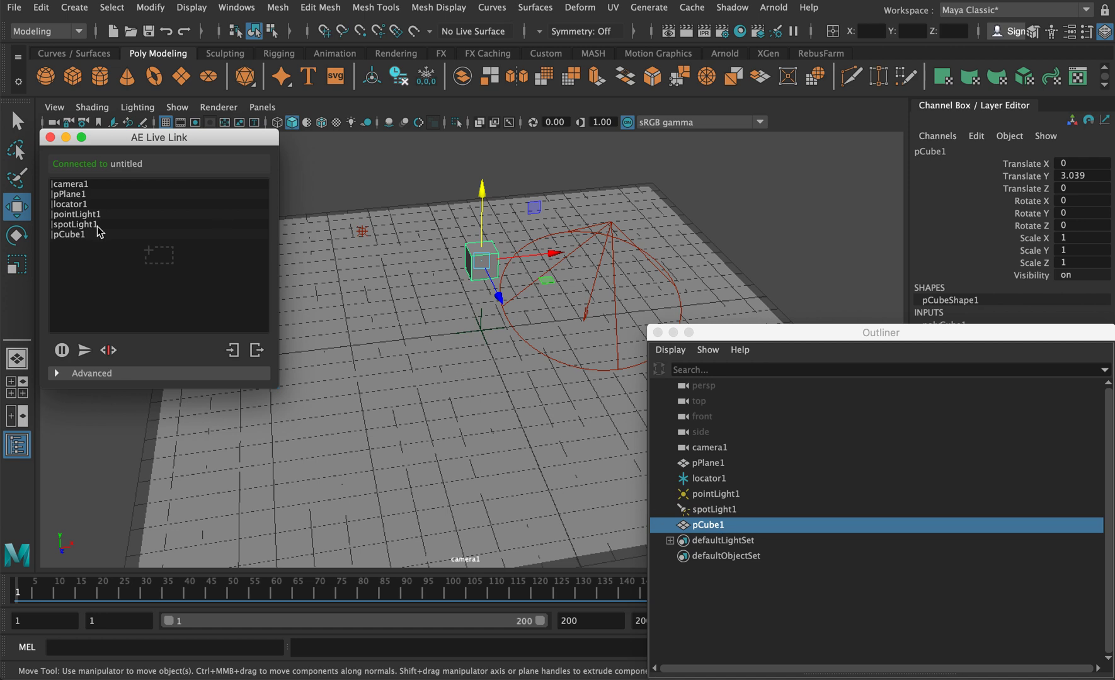
{"action": "mouse_move", "coordinate": [250, 677]}
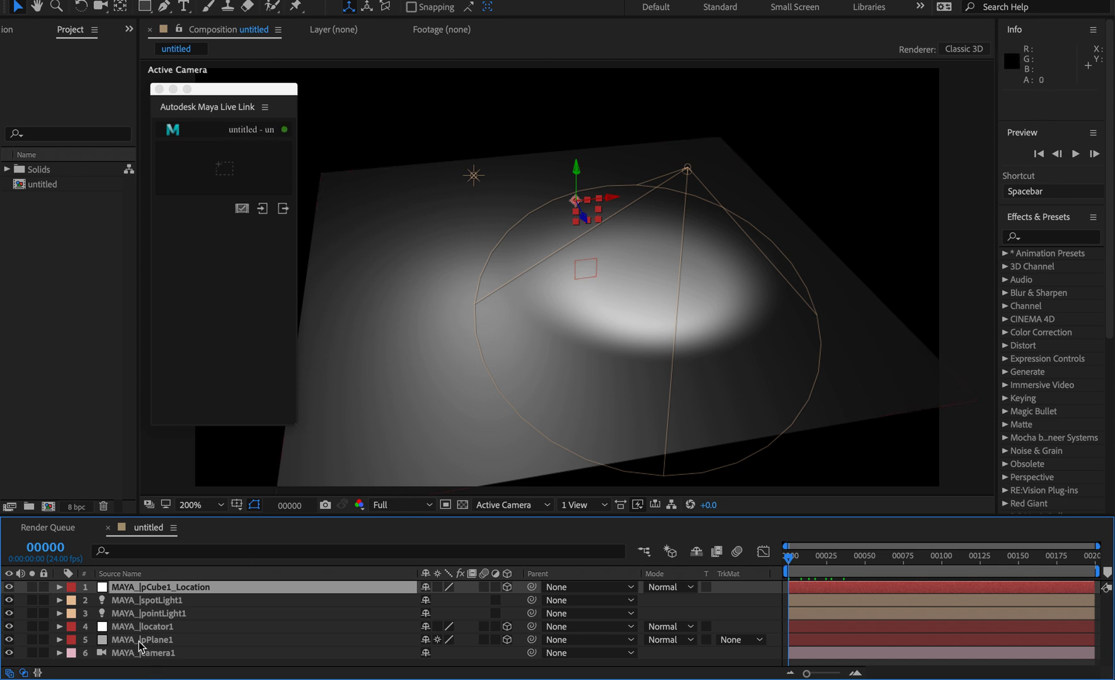
Step: Compare the MAYA_|pCube1_Location layer with MAYA_|pPlane1, then switch back to Maya
{"action": "left_click", "coordinate": [143, 642]}
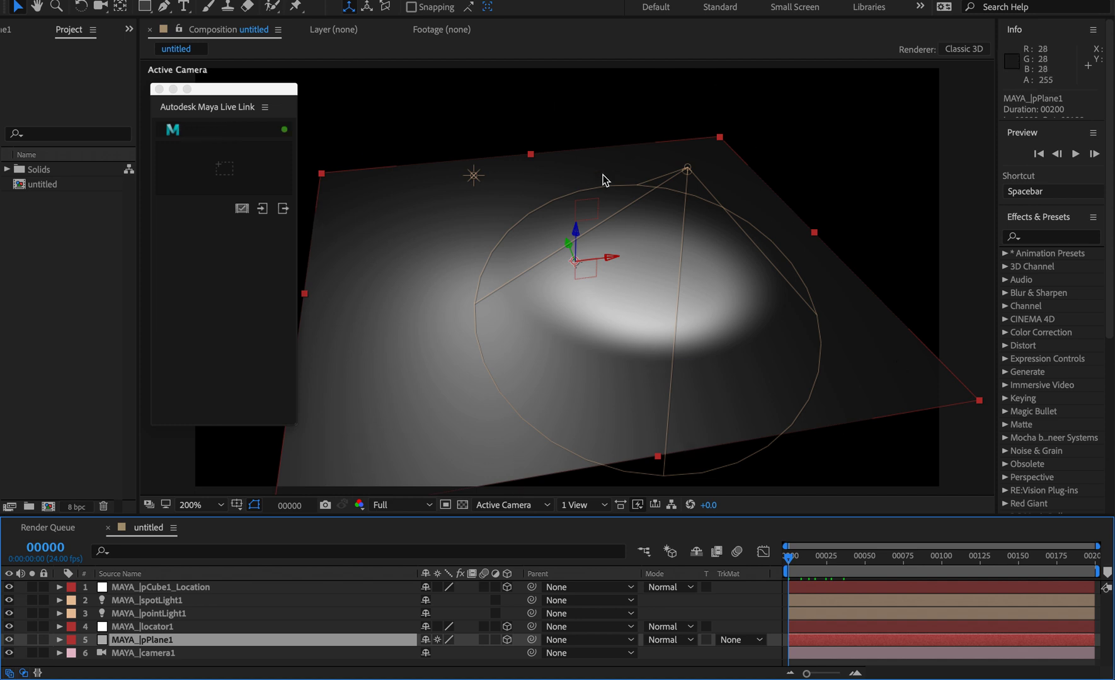
{"action": "left_click", "coordinate": [144, 592]}
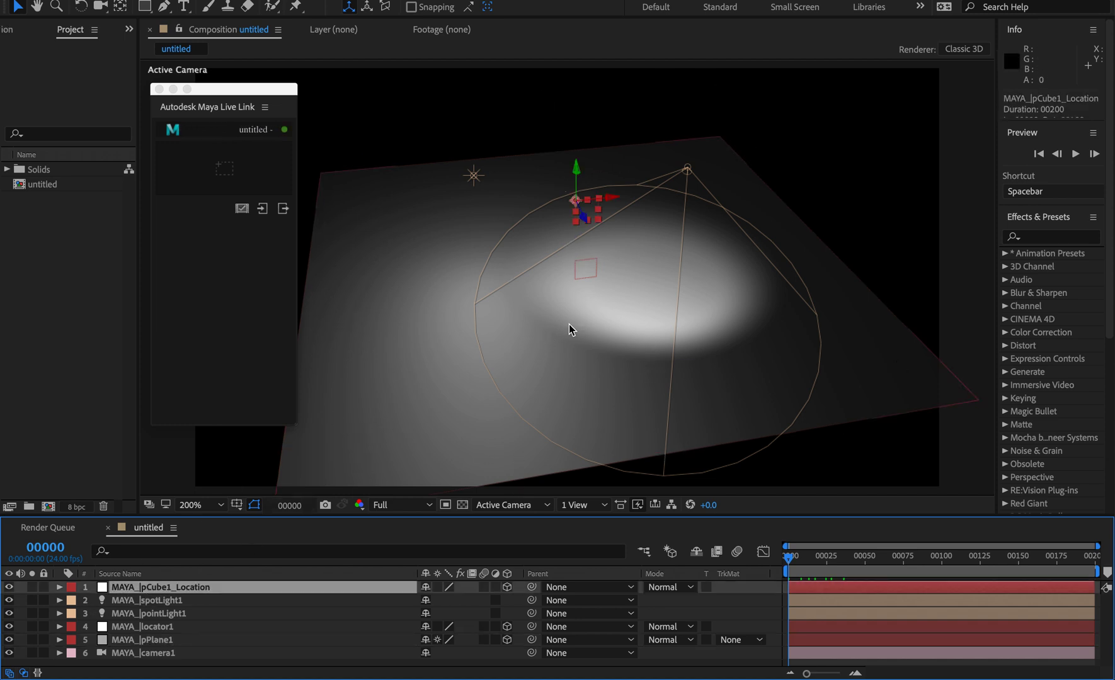
{"action": "mouse_move", "coordinate": [603, 678]}
{"action": "left_click", "coordinate": [650, 658]}
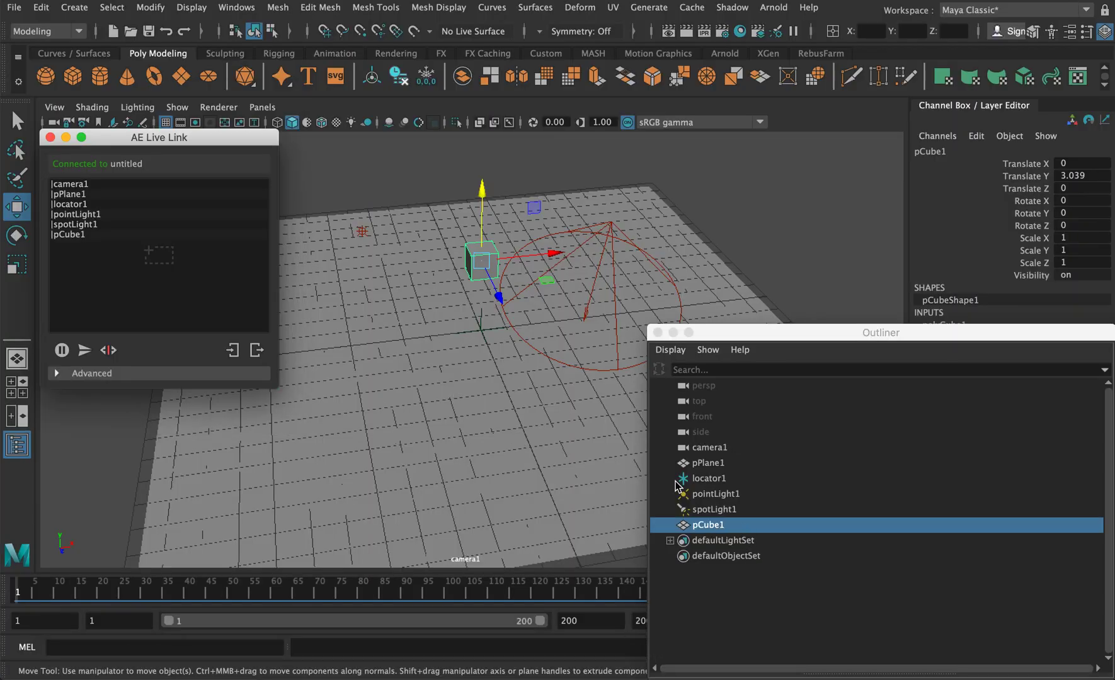
Step: Replace pCube1 with a polygon plane raised on Y, scaled to 10.221 and tilted 71° on X
{"action": "key", "text": "BackSpace"}
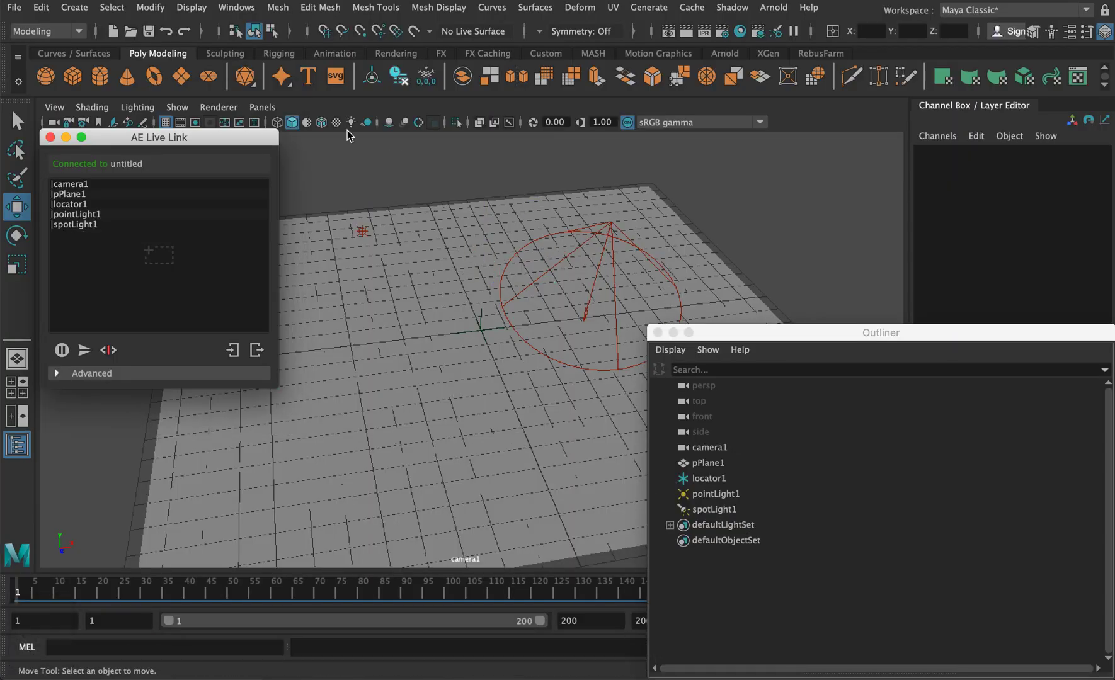
{"action": "left_click", "coordinate": [181, 77]}
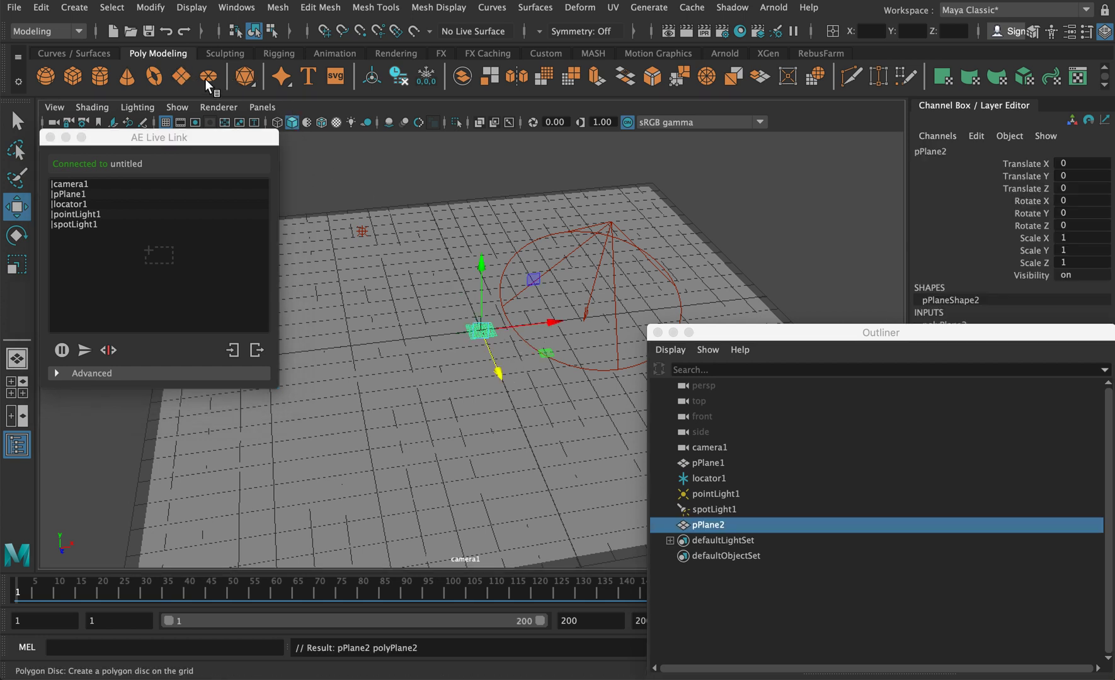
{"action": "left_click_drag", "start_coordinate": [486, 272], "coordinate": [499, 163]}
{"action": "key", "text": "r"}
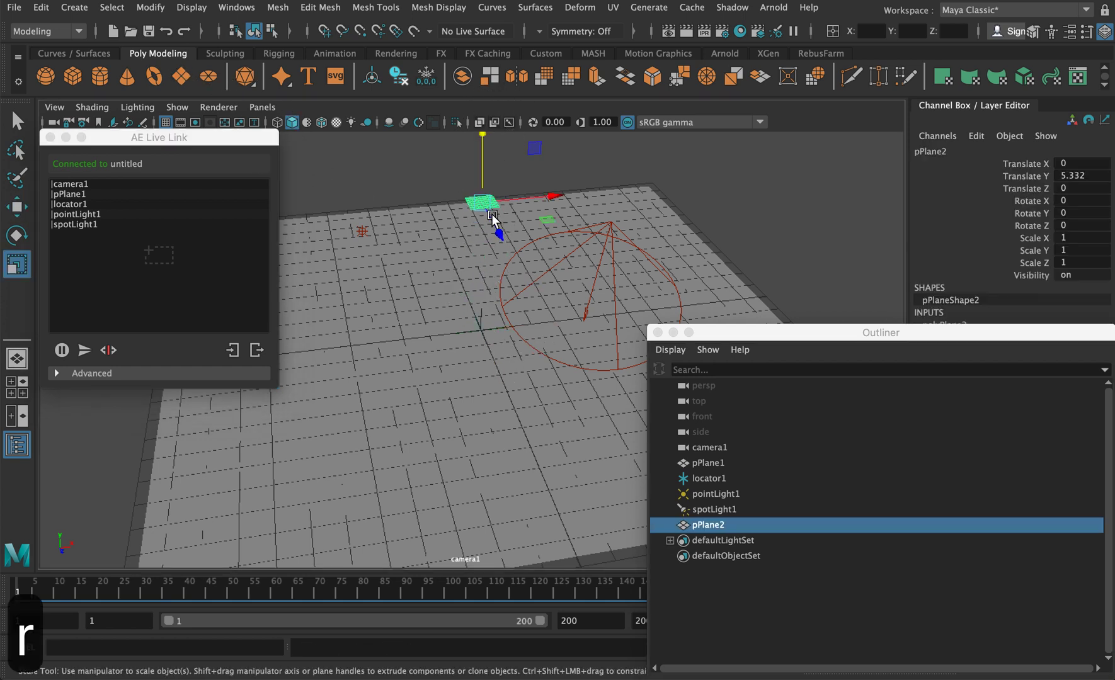
{"action": "left_click_drag", "start_coordinate": [483, 202], "coordinate": [656, 174]}
{"action": "key", "text": "e"}
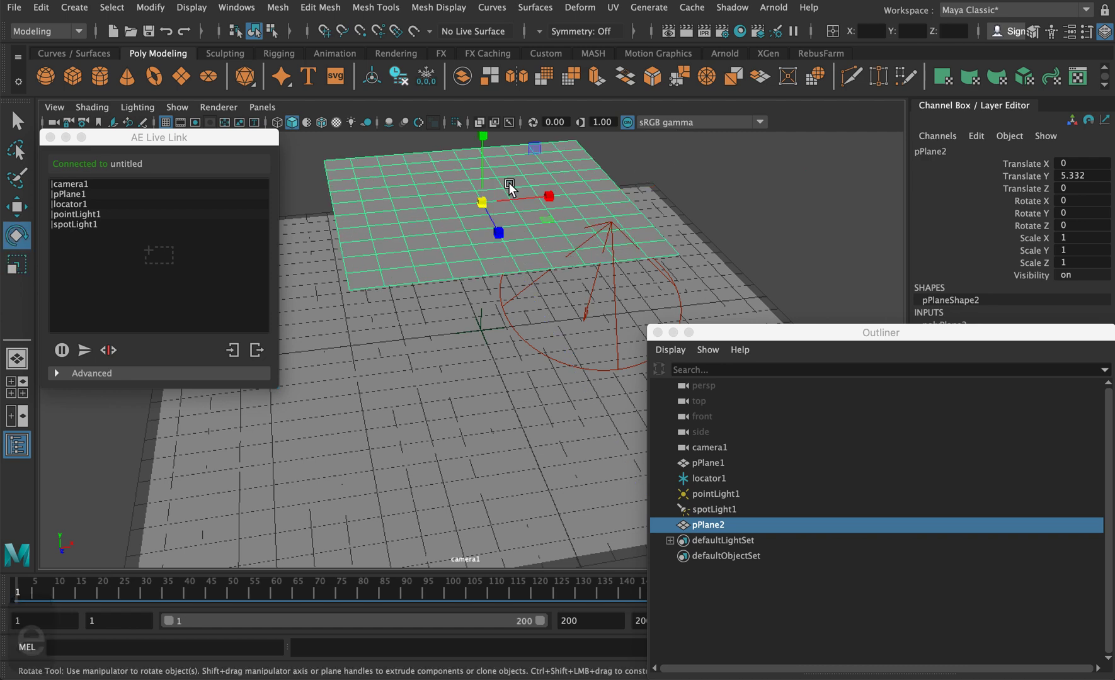
{"action": "left_click_drag", "start_coordinate": [498, 191], "coordinate": [510, 270]}
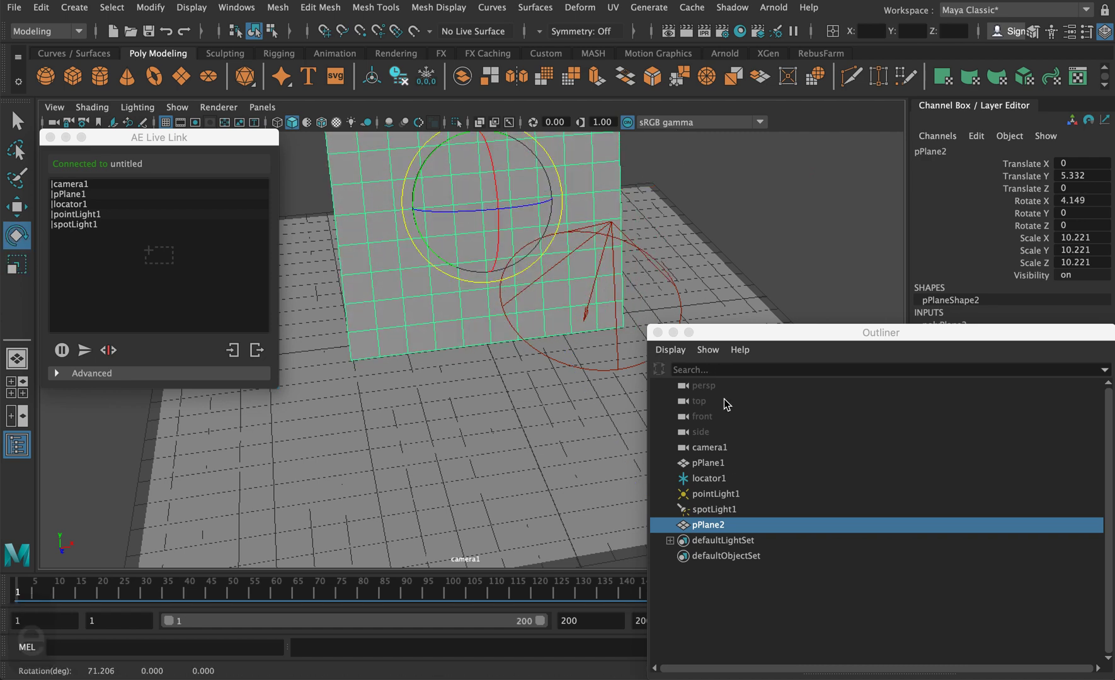
Step: Add pPlane2 to the AE Live Link list and send it to After Effects
{"action": "left_click_drag", "start_coordinate": [719, 524], "coordinate": [164, 266]}
{"action": "left_click", "coordinate": [84, 351]}
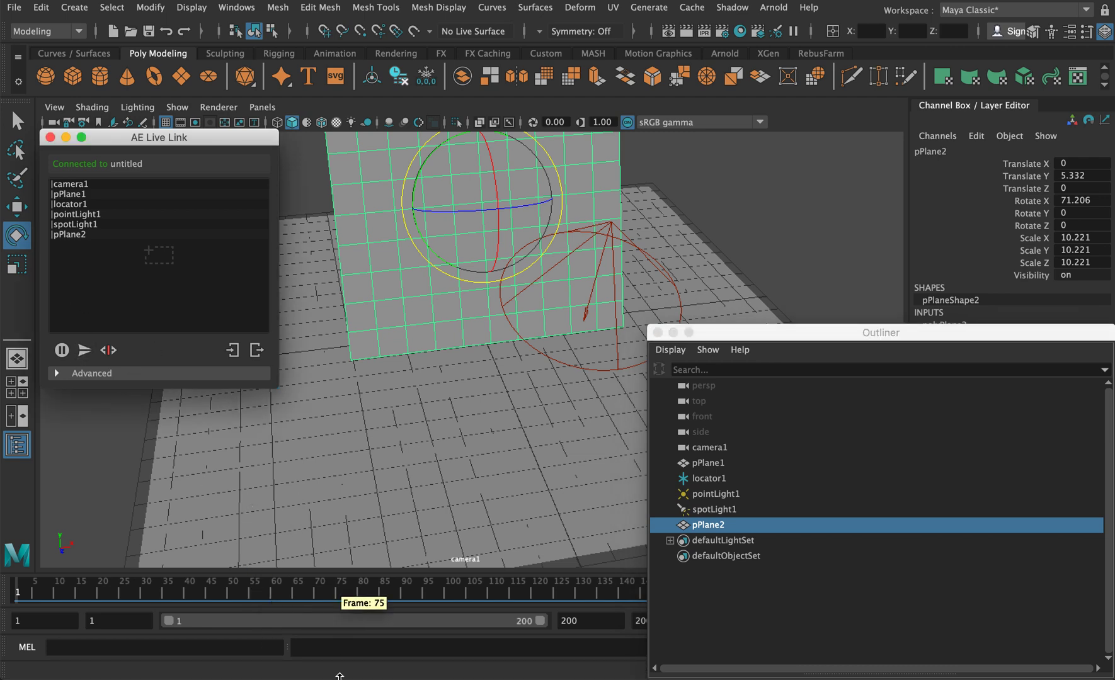
{"action": "mouse_move", "coordinate": [284, 661]}
{"action": "left_click", "coordinate": [213, 660]}
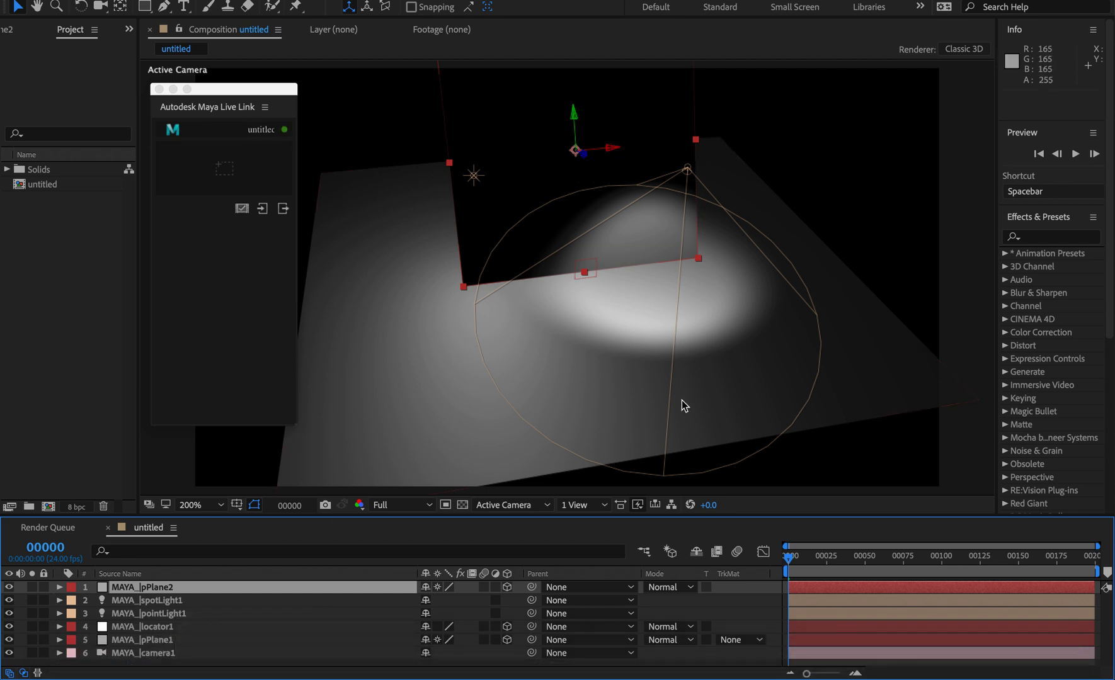
Step: Scrub the After Effects timeline through frames 125, 43 and 66, then return to Maya
{"action": "left_click", "coordinate": [792, 557]}
{"action": "left_click_drag", "start_coordinate": [793, 560], "coordinate": [1035, 575]}
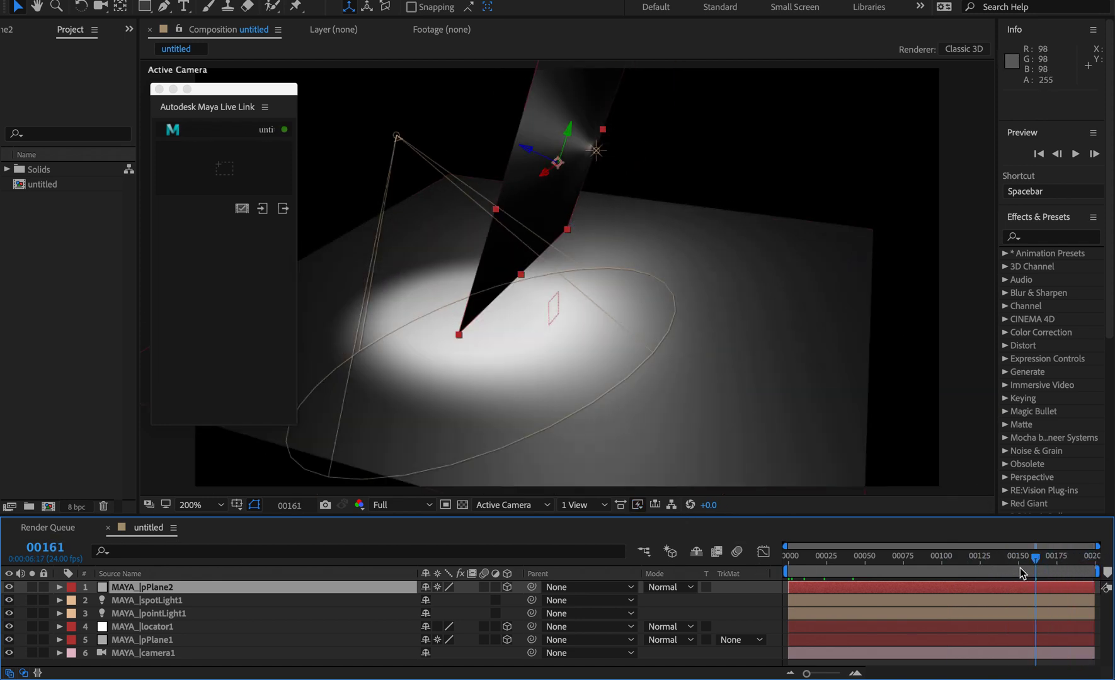
{"action": "left_click_drag", "start_coordinate": [1021, 566], "coordinate": [795, 606]}
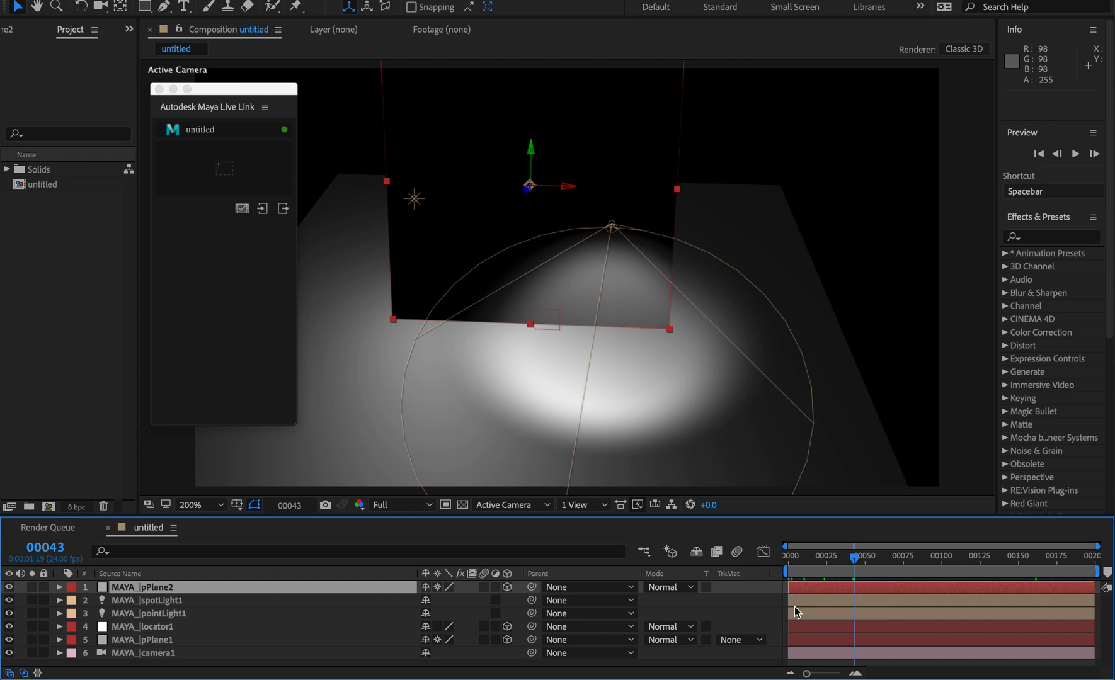
{"action": "left_click_drag", "start_coordinate": [856, 556], "coordinate": [695, 569]}
{"action": "mouse_move", "coordinate": [578, 678]}
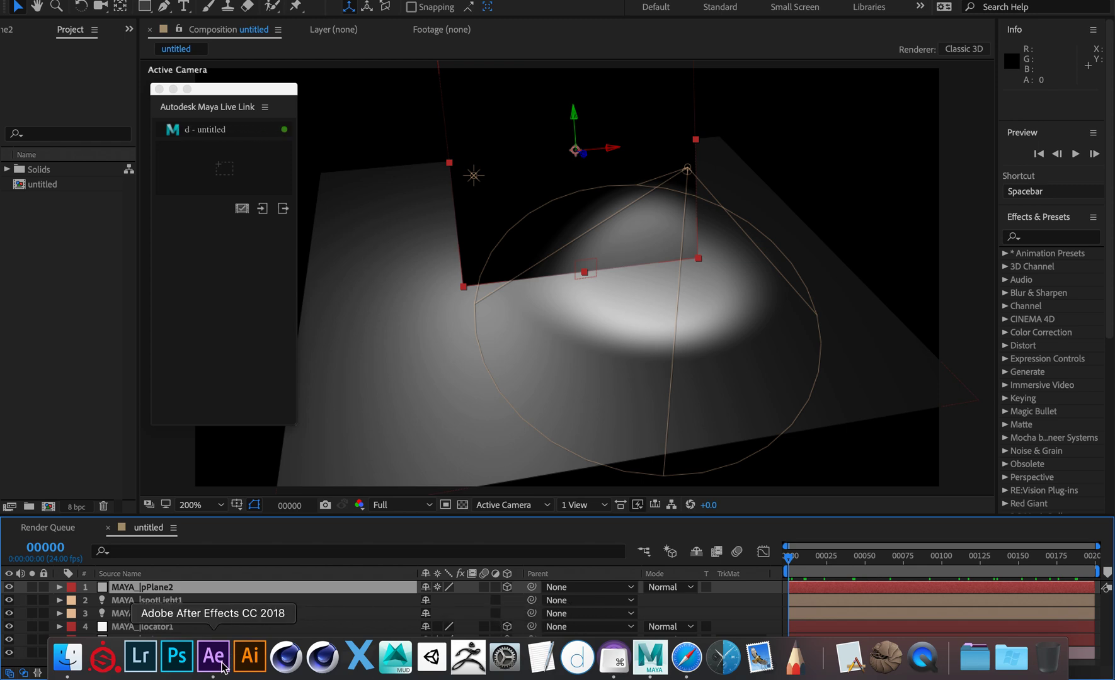
{"action": "left_click", "coordinate": [653, 670]}
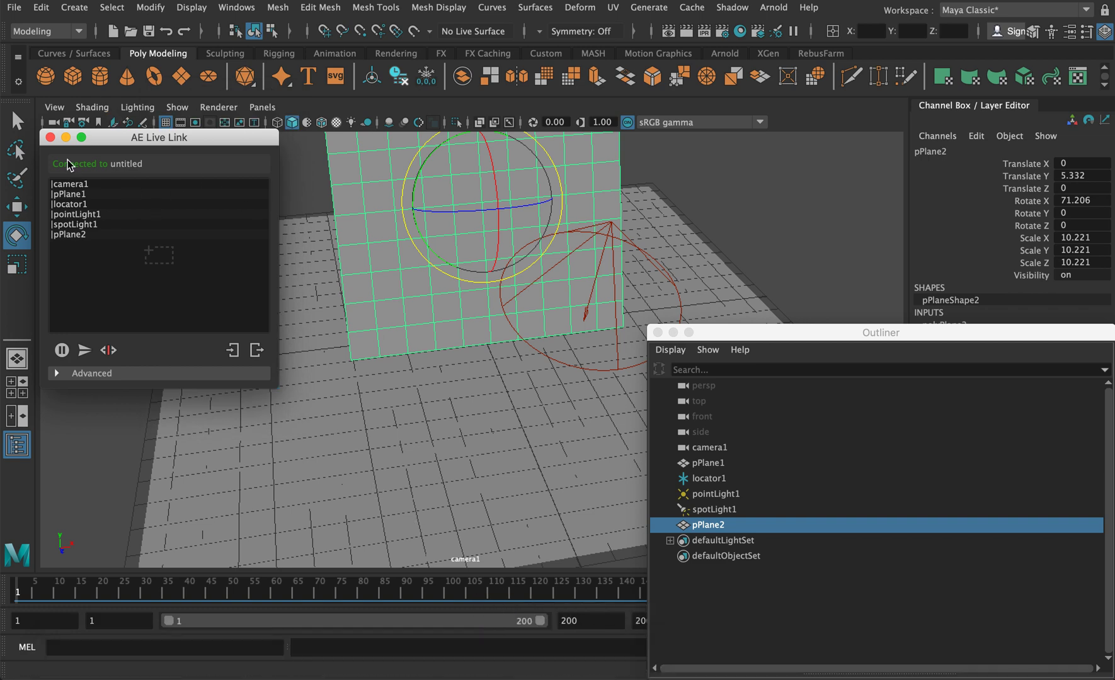